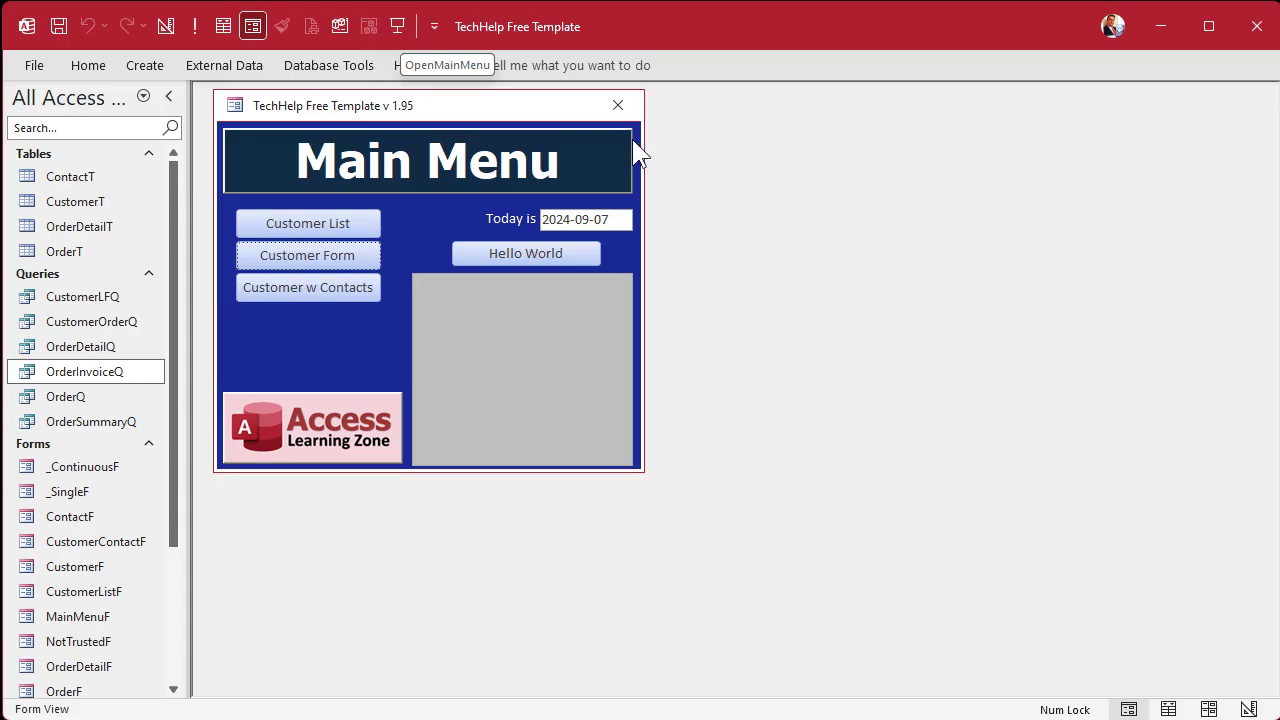
left_click(618, 105)
left_click(399, 33)
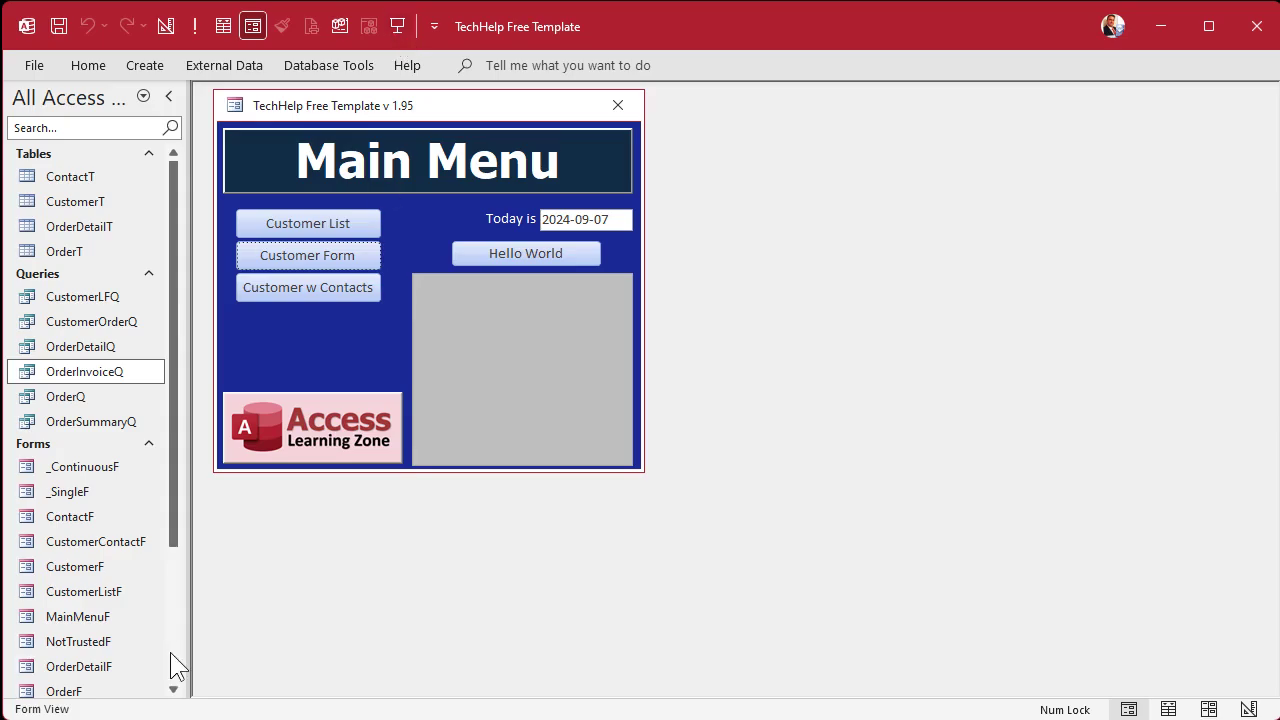
scroll(171, 663, "down", 3)
left_click(88, 648)
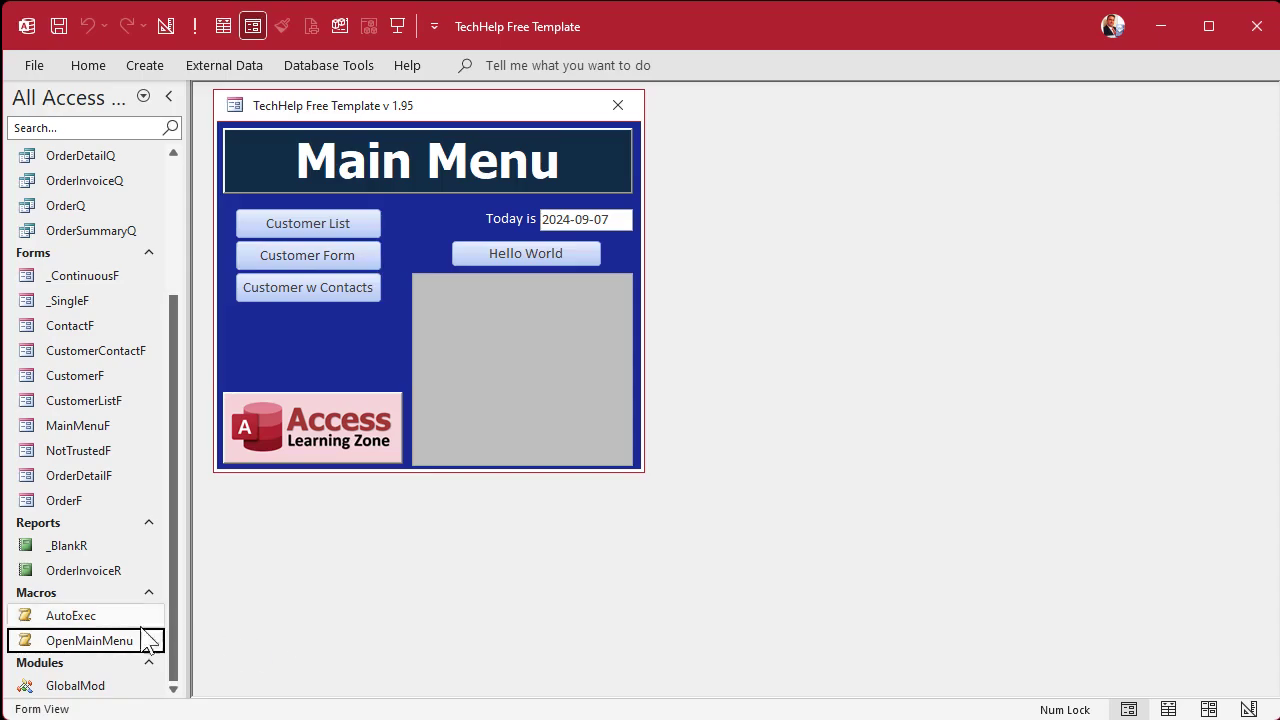
left_click(93, 617)
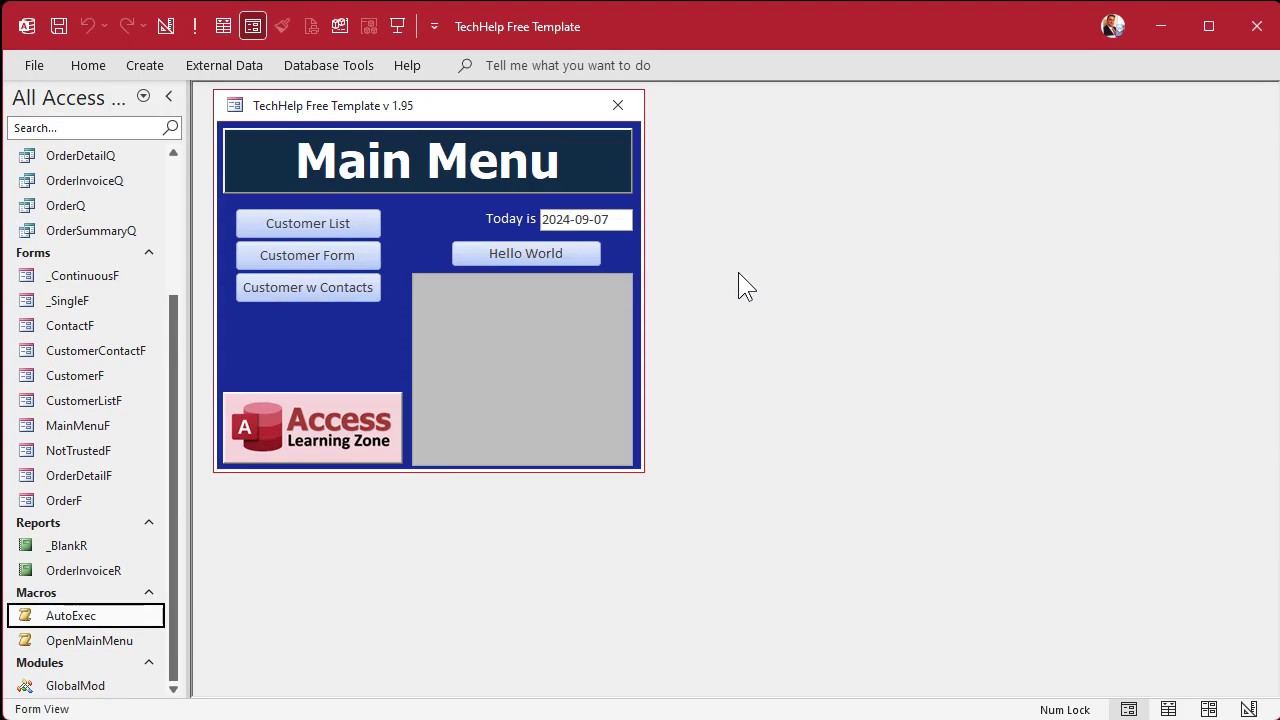
left_click(346, 254)
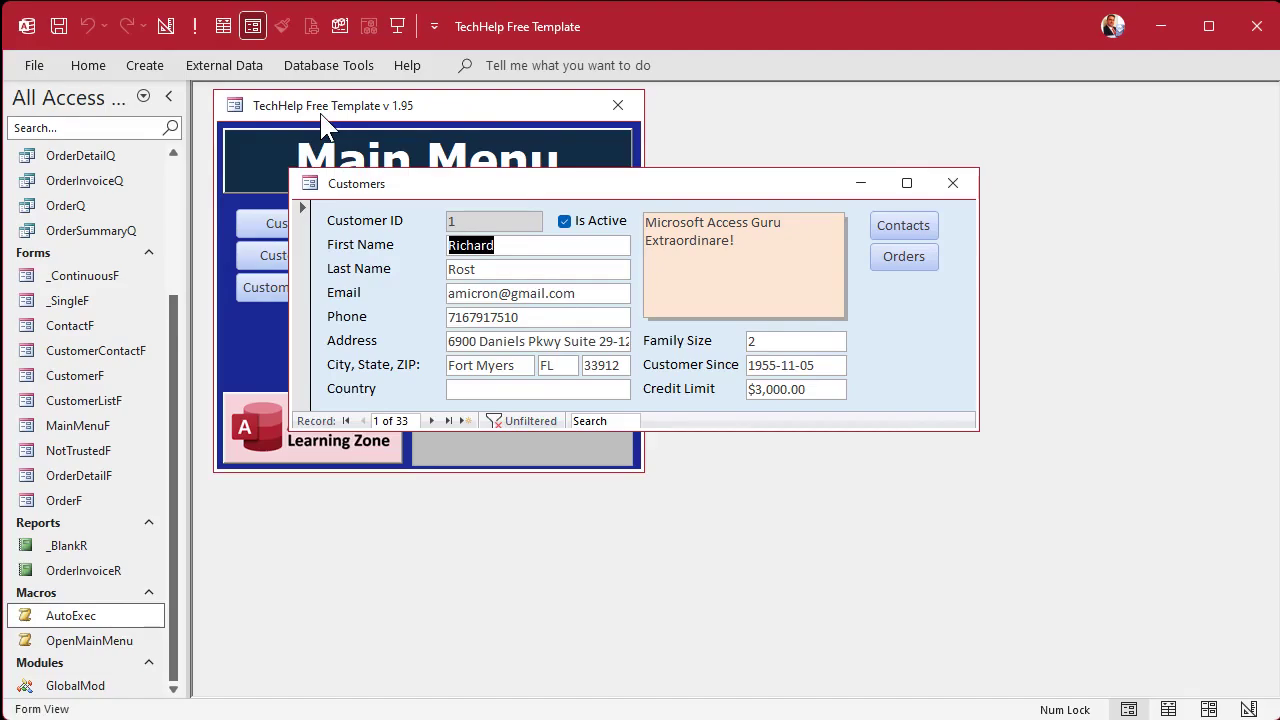
left_click(85, 428)
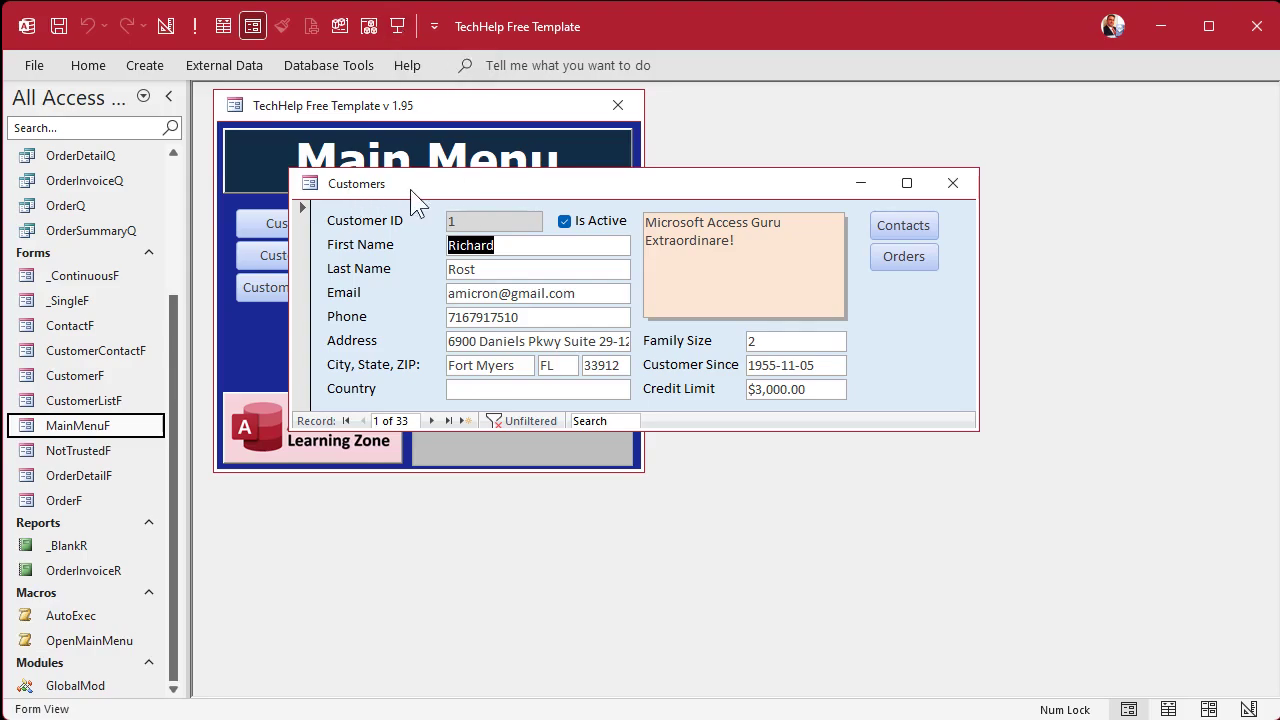
left_click(958, 188)
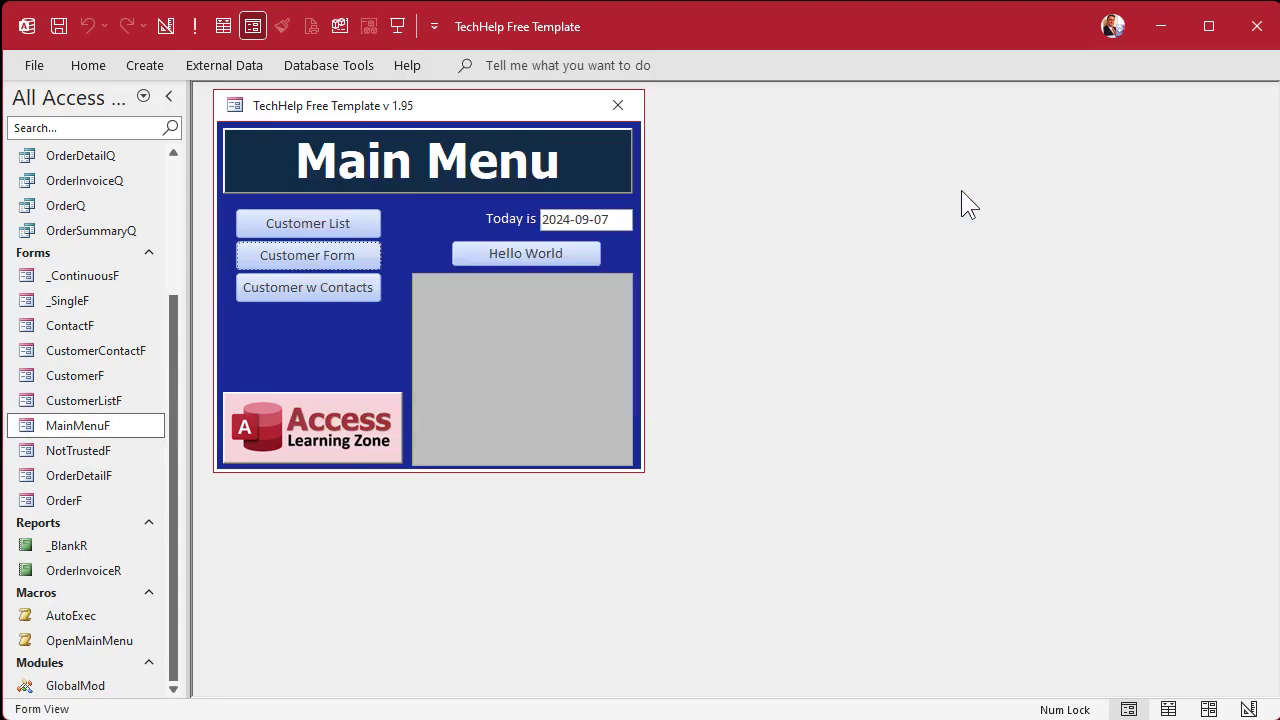
Copy the OpenMainMenu macro and paste it under the name OpenCustomerF
left_click(90, 643)
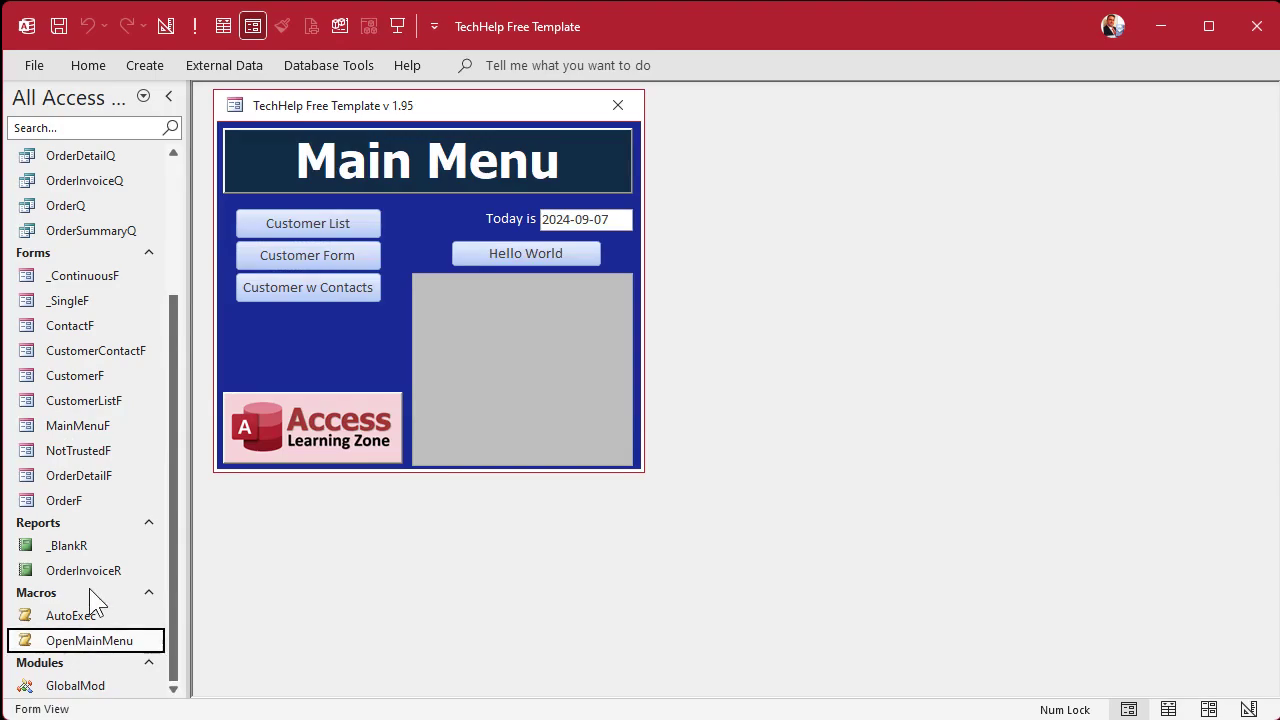
key("ctrl+v")
type("OpenCustomer")
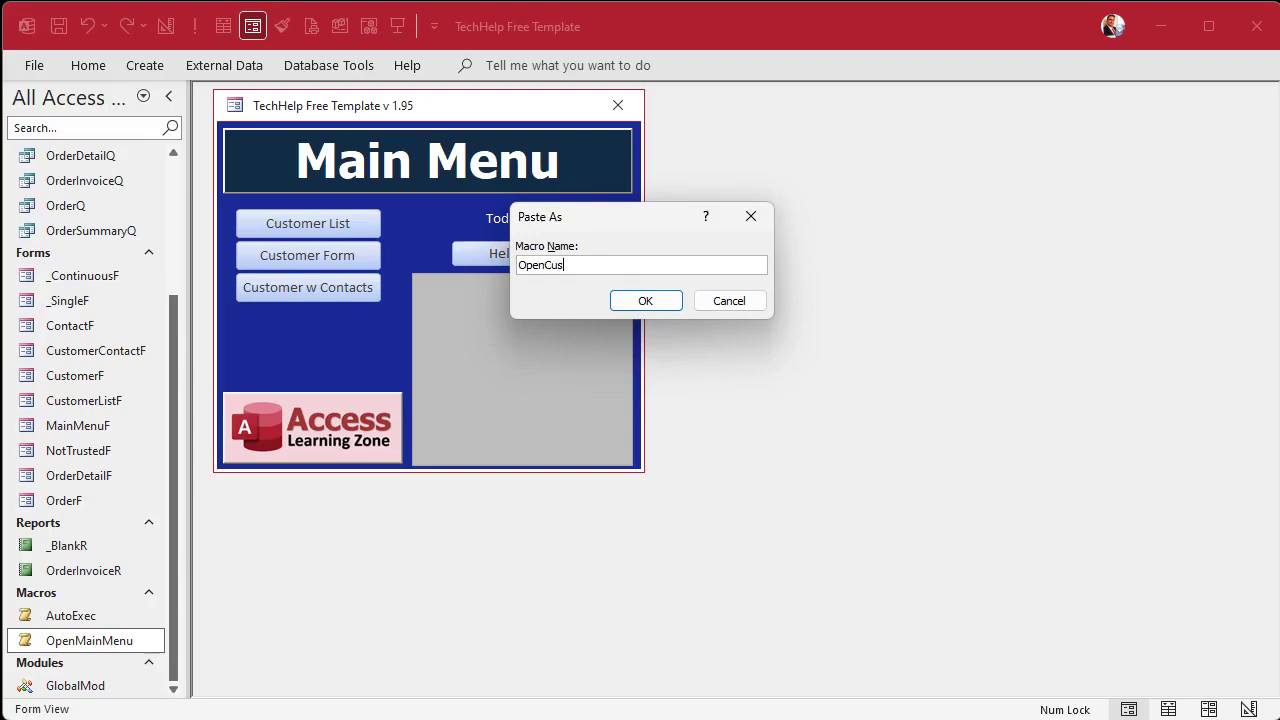
key("Return")
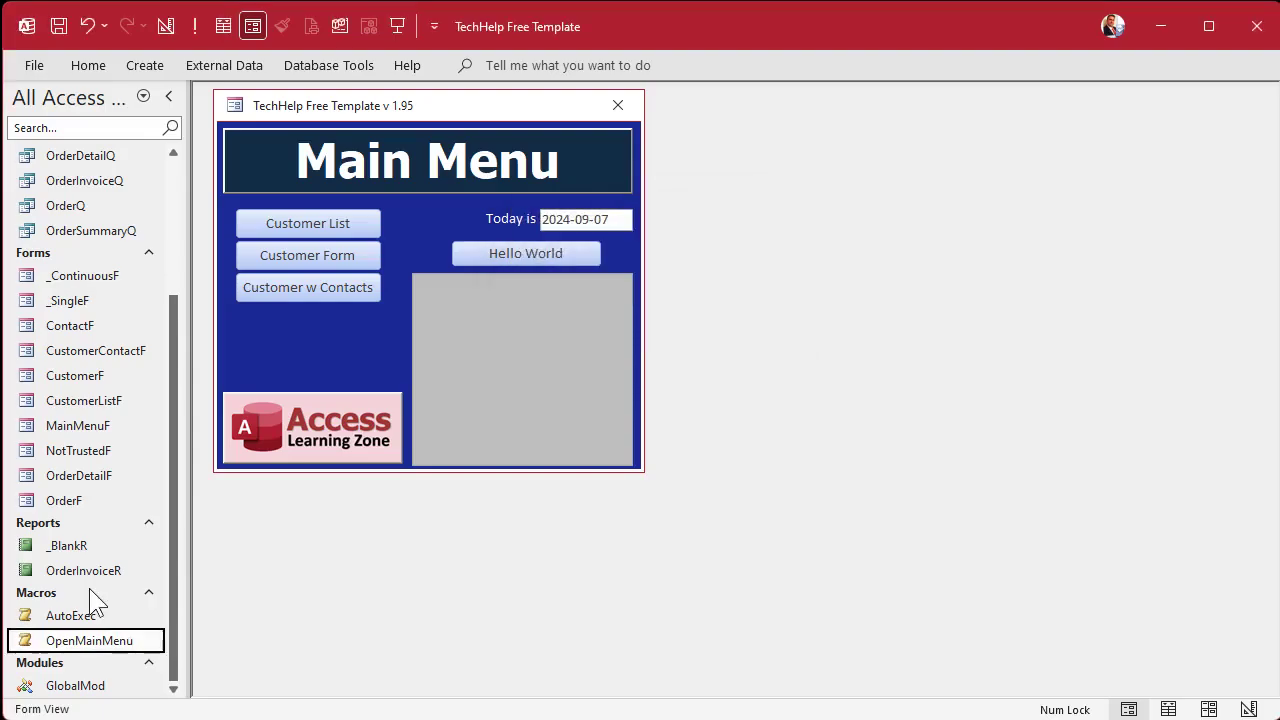
In Design View, change the OpenForm action's Form Name from MainMenuF to CustomerF and close the macro
right_click(88, 643)
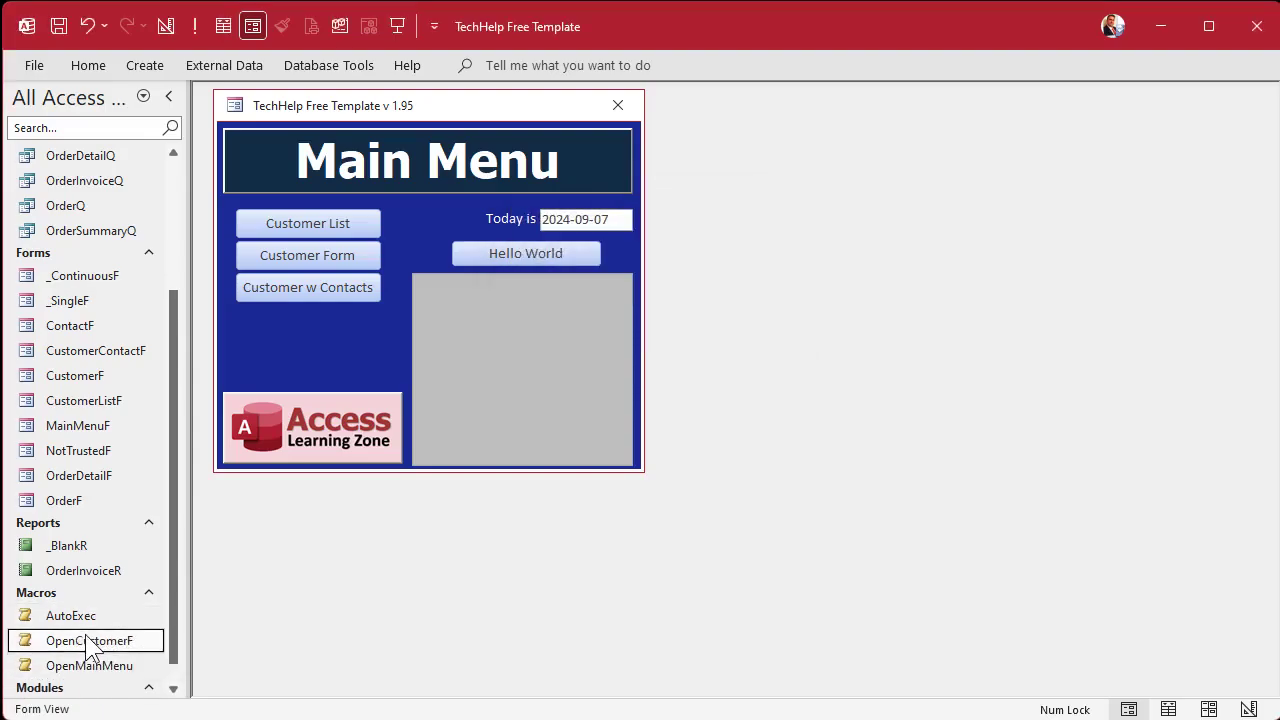
left_click(150, 678)
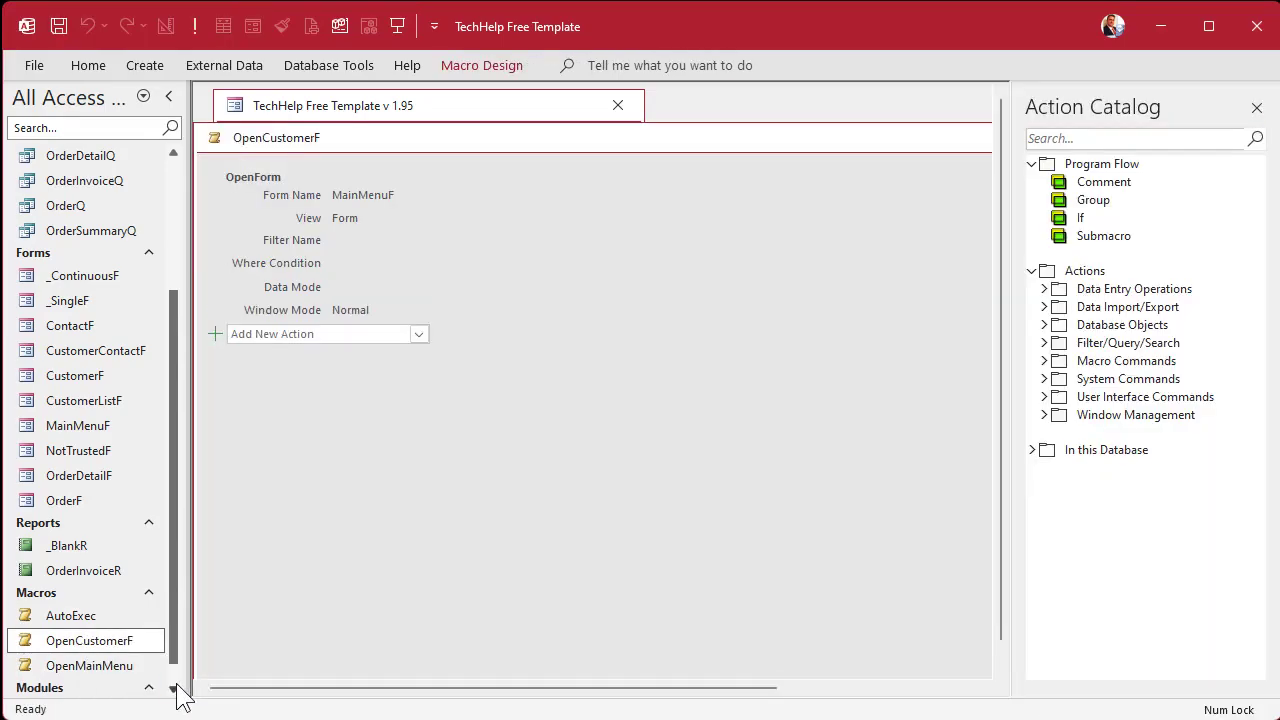
left_click(374, 196)
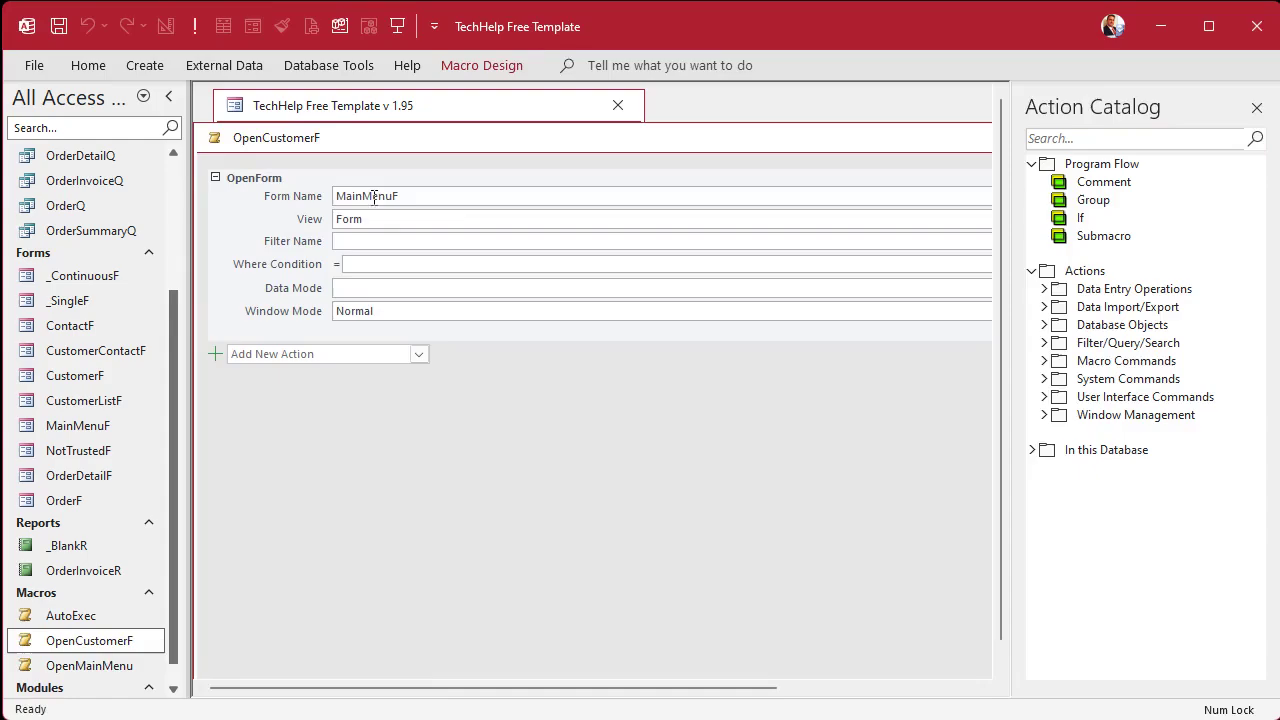
left_click(1257, 107)
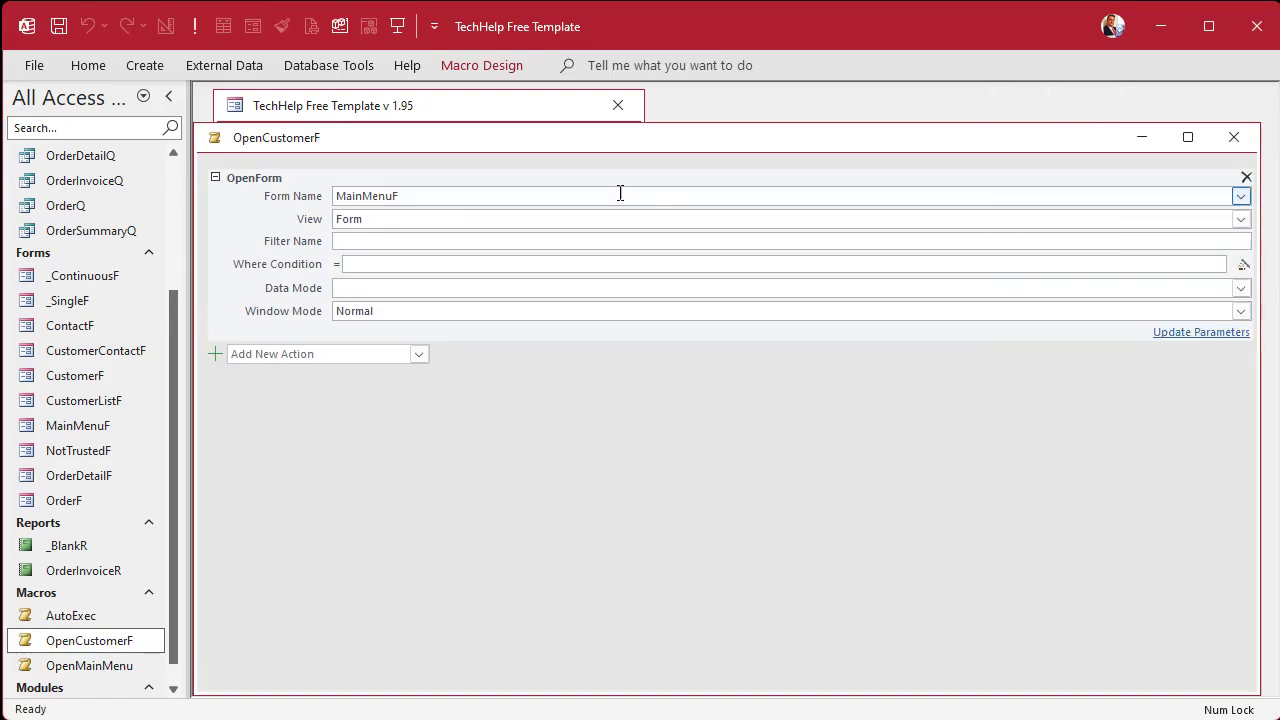
double_click(432, 195)
type("CustomerContactF")
left_click(1240, 196)
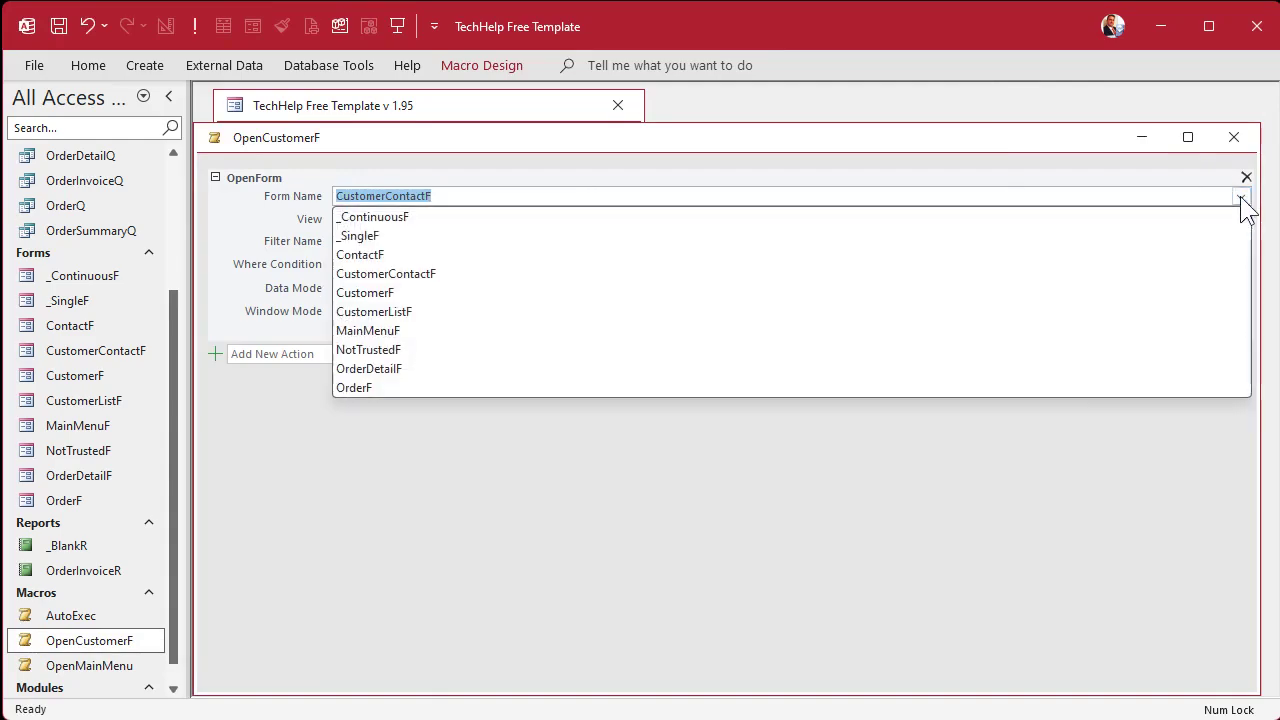
left_click(689, 292)
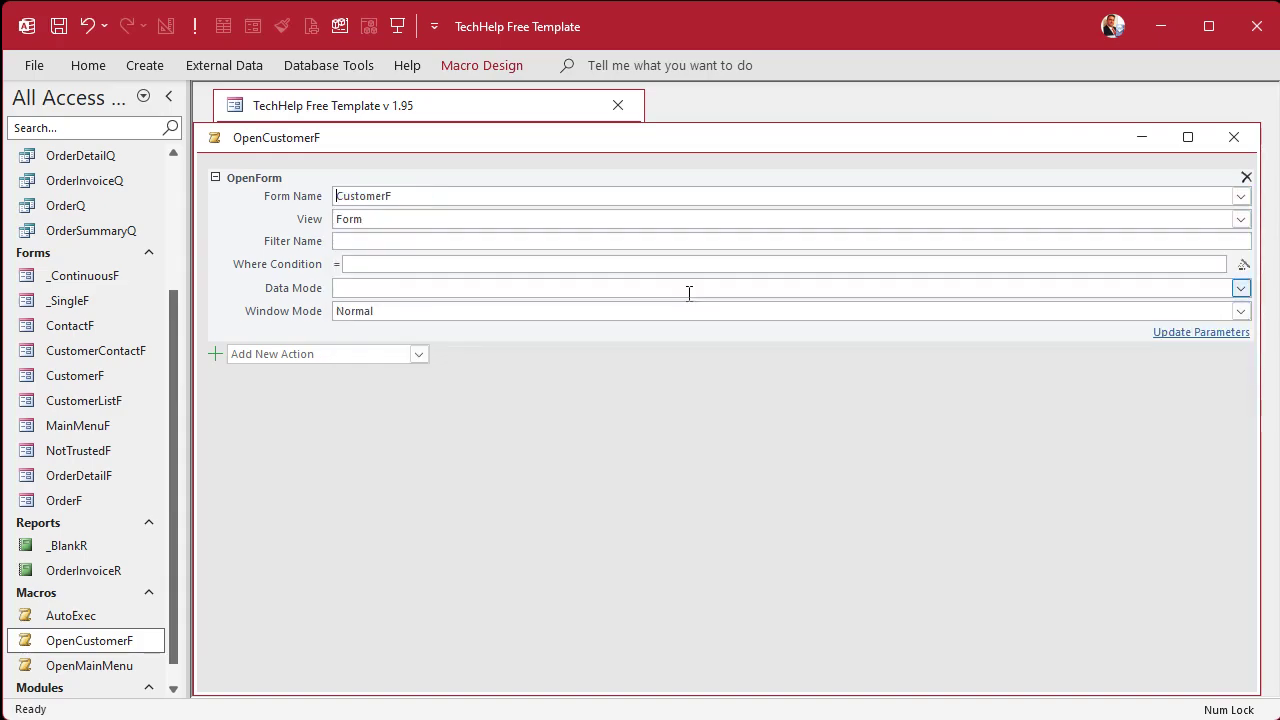
left_click(1222, 139)
Run OpenCustomerF to confirm it opens the Customers form, then close the form
left_click(88, 644)
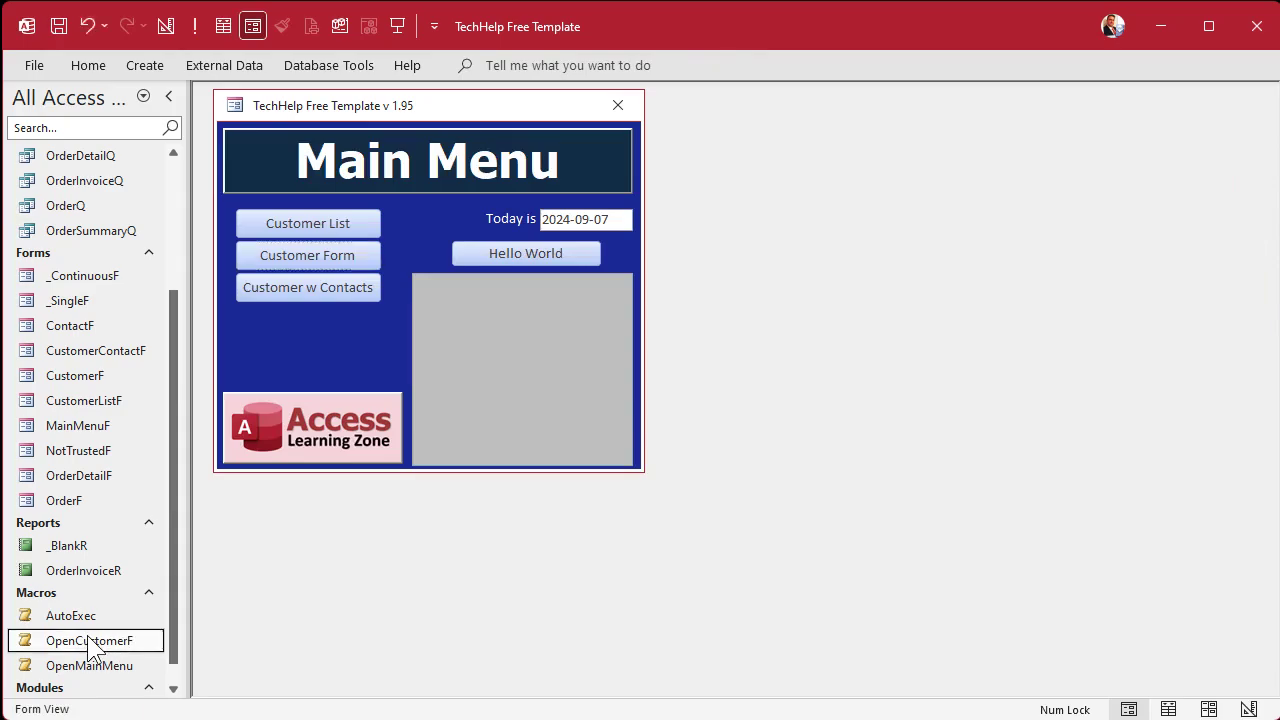
double_click(88, 641)
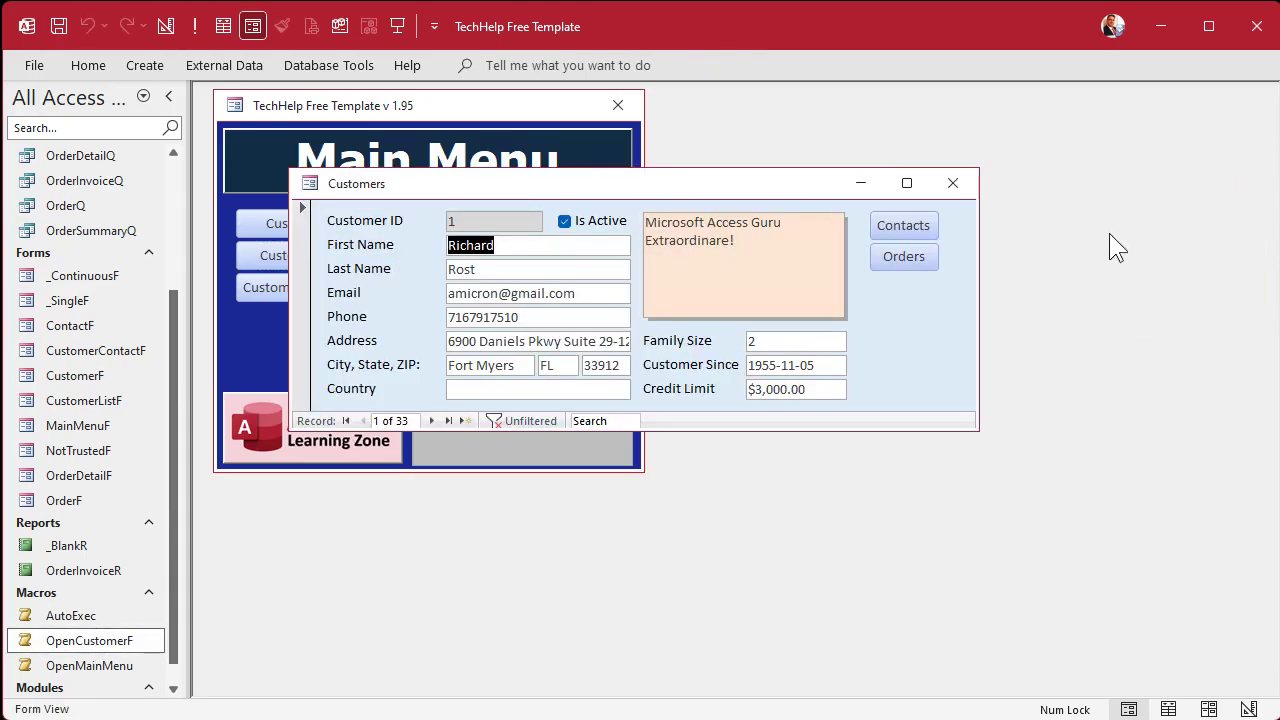
left_click(952, 183)
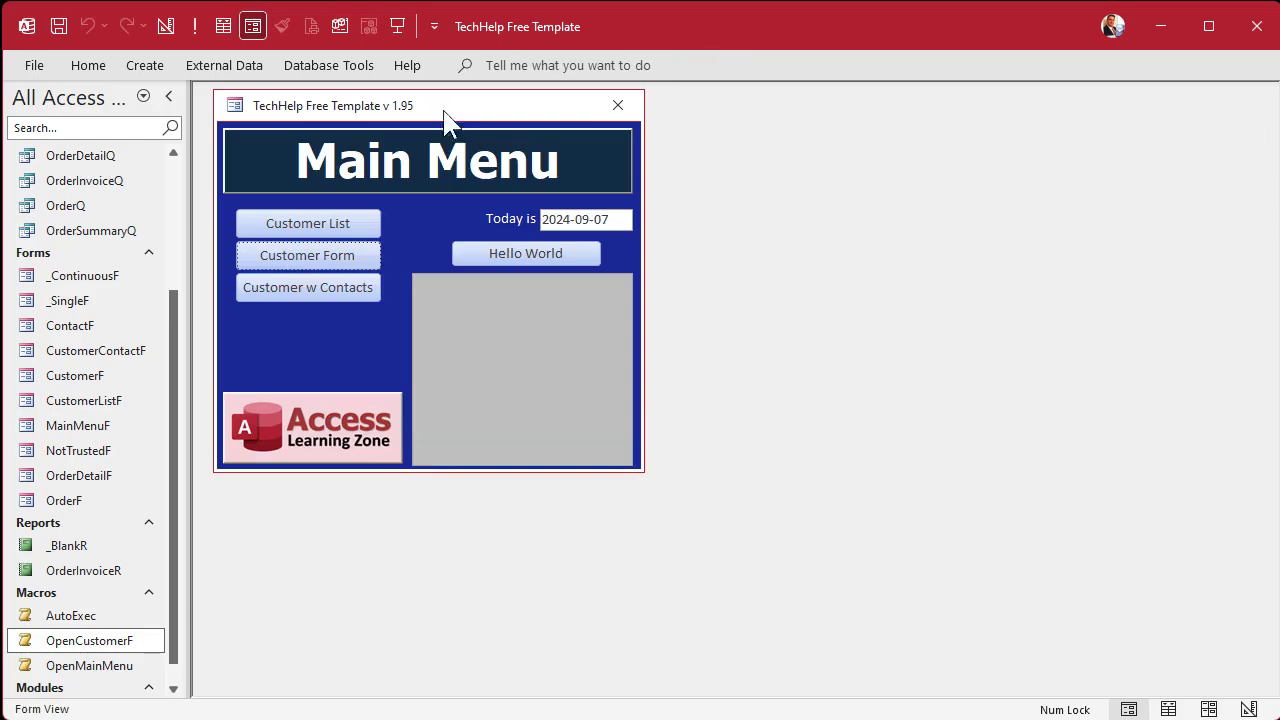
In Quick Access Toolbar options, scope the customization to this database file
left_click(434, 27)
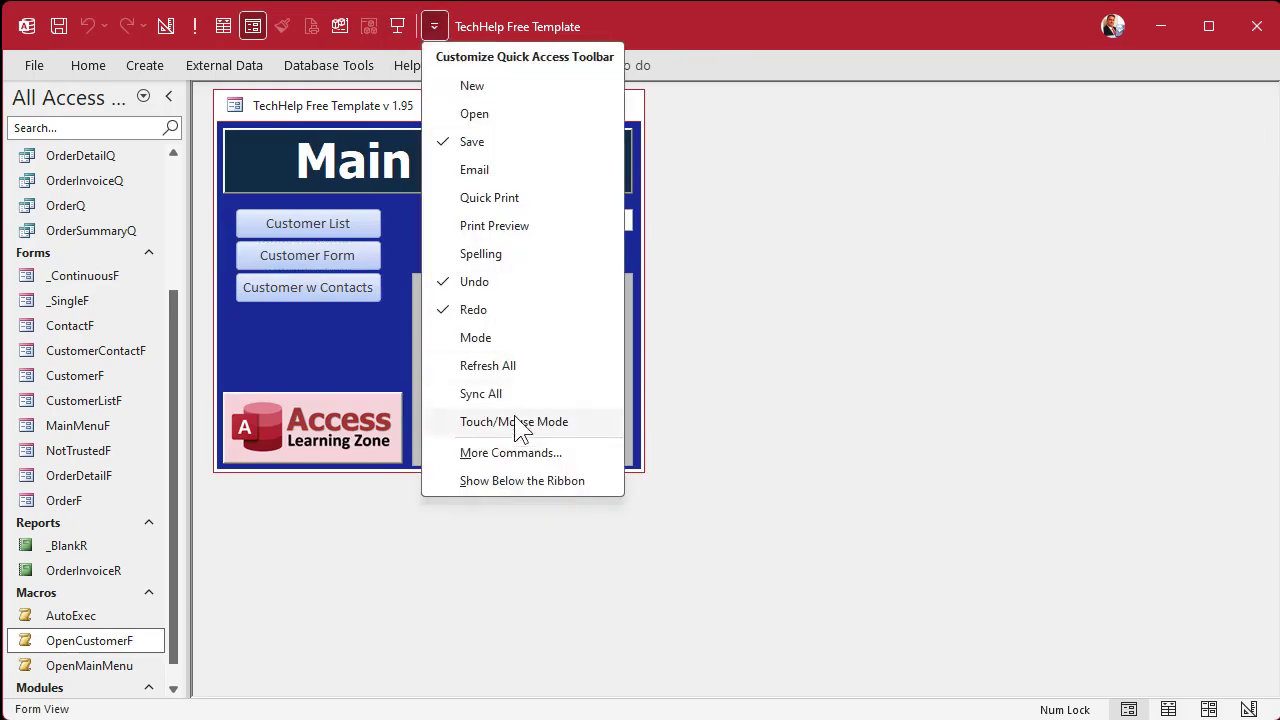
left_click(530, 455)
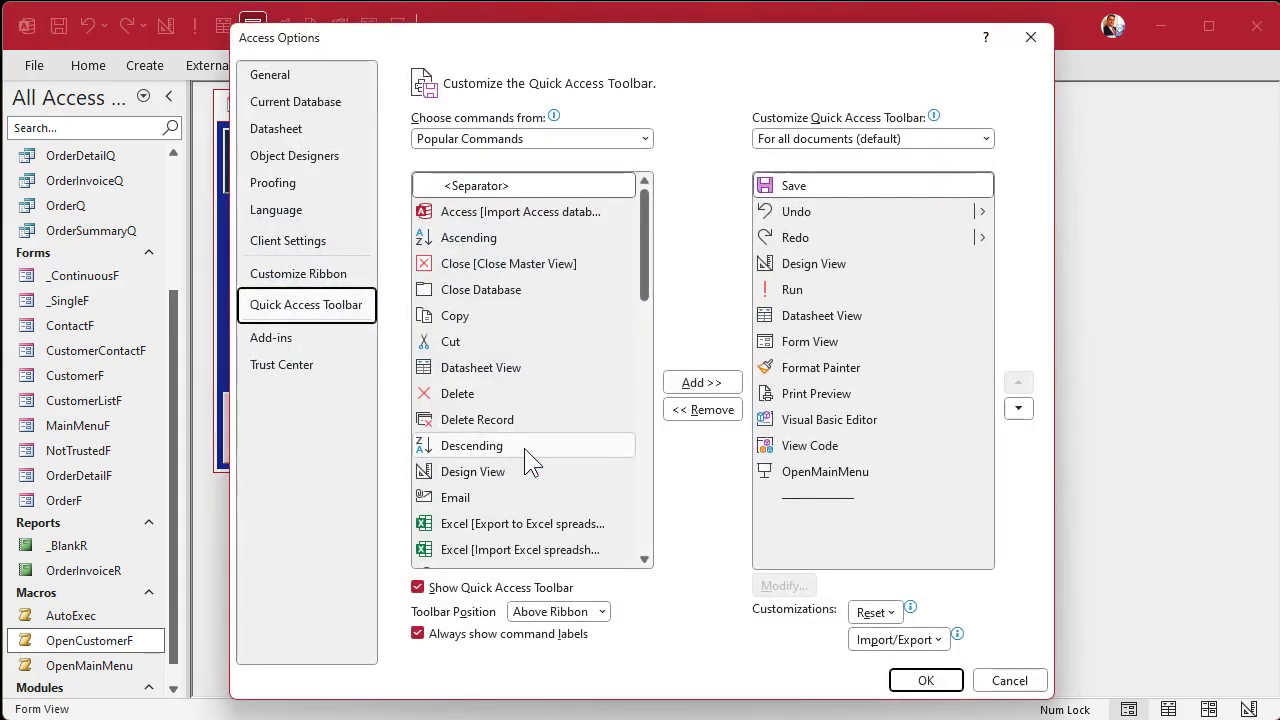
left_click(818, 500)
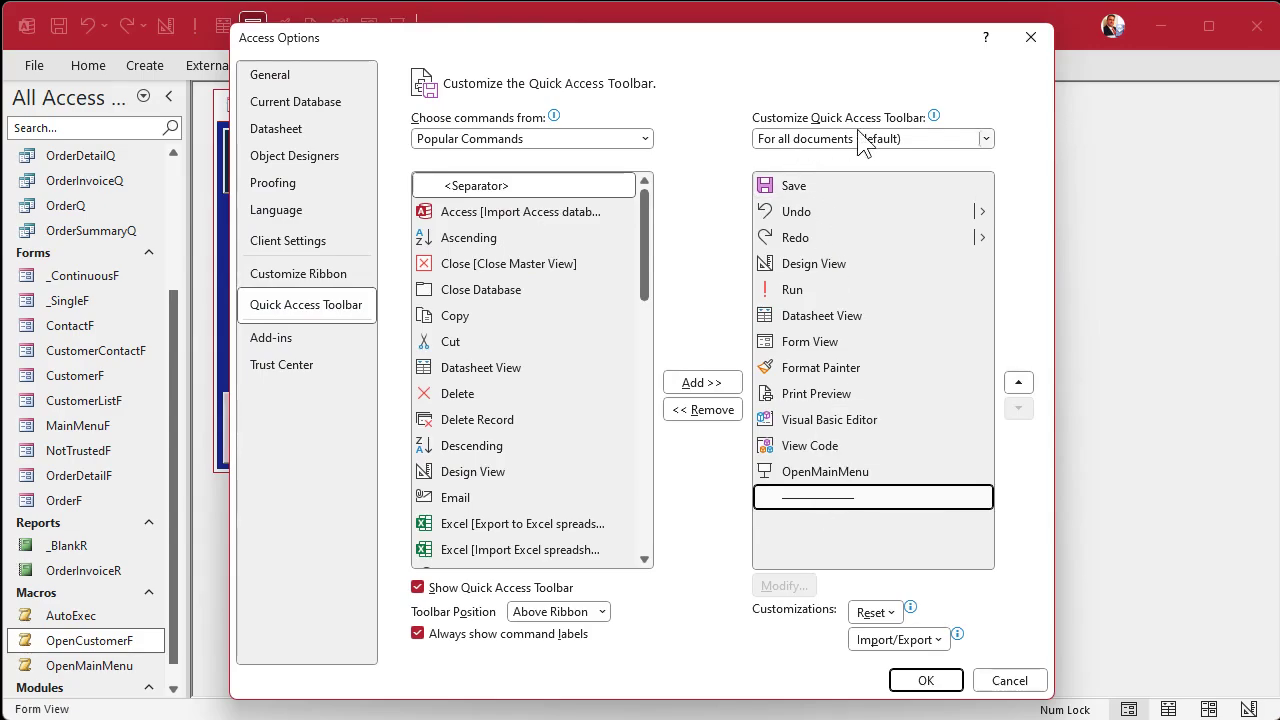
left_click(985, 139)
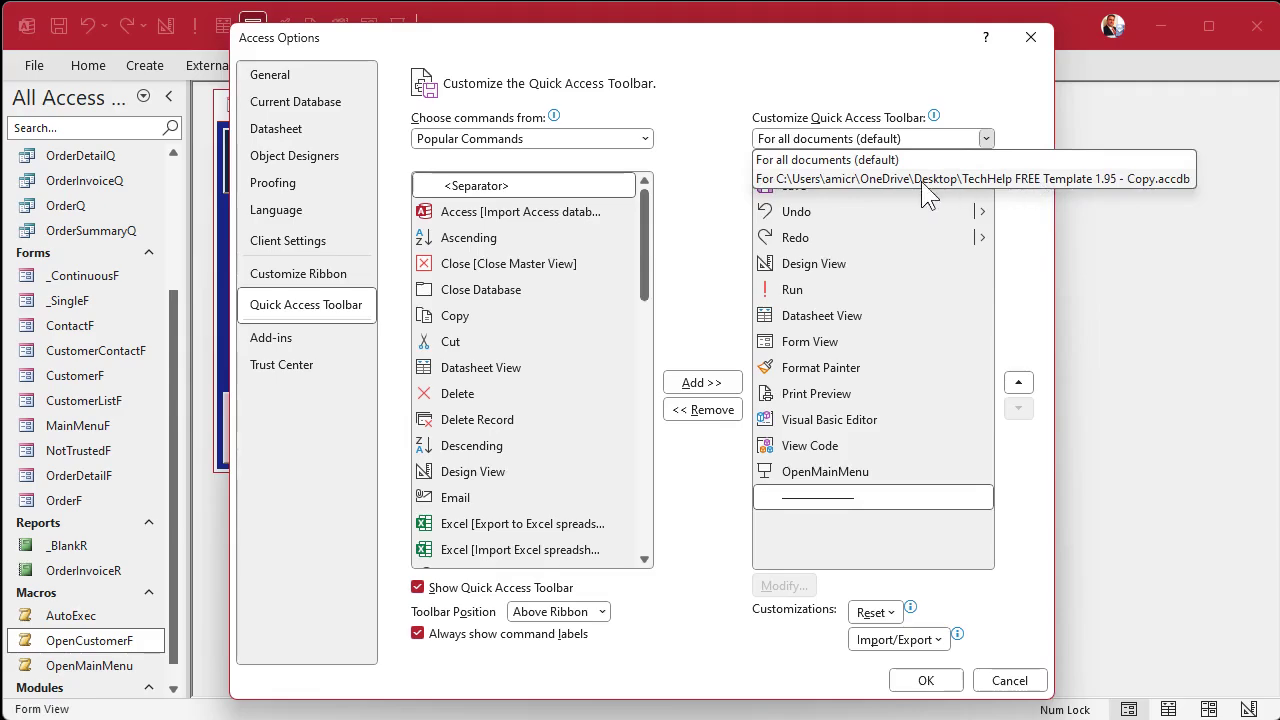
left_click(848, 180)
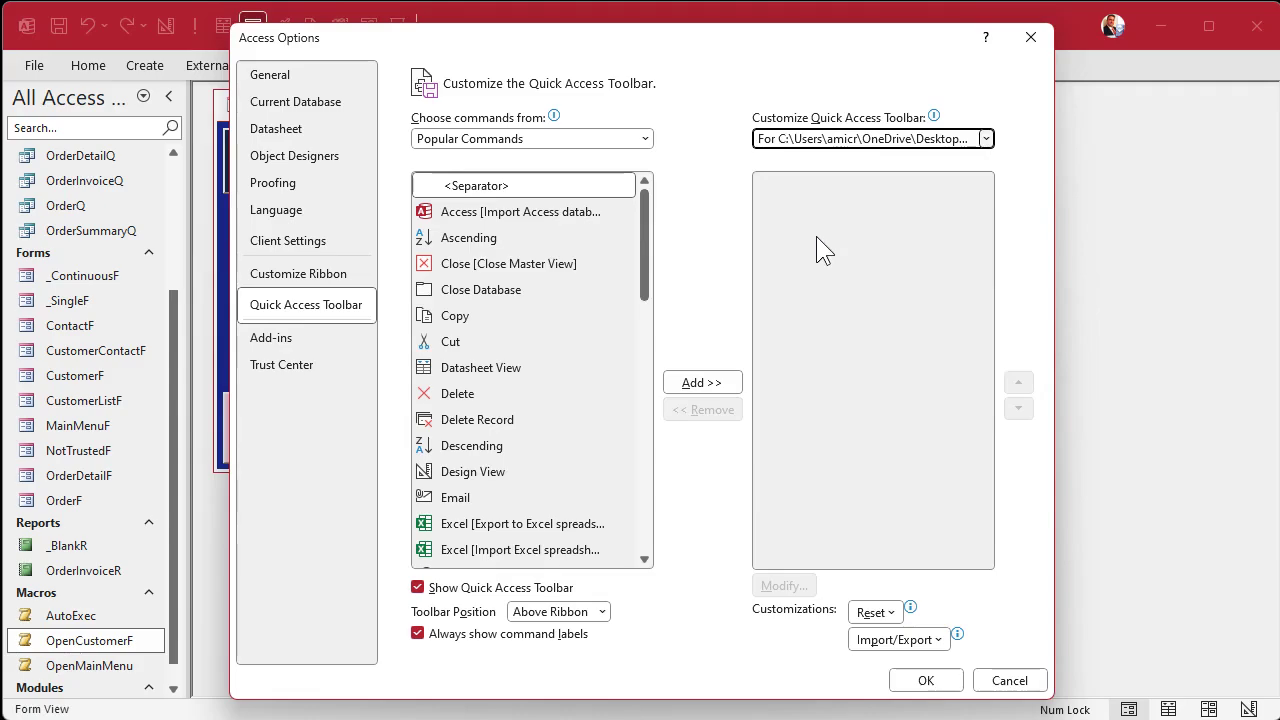
Add and remove a separator, then scope the customization back to this database file
left_click(987, 140)
left_click(920, 152)
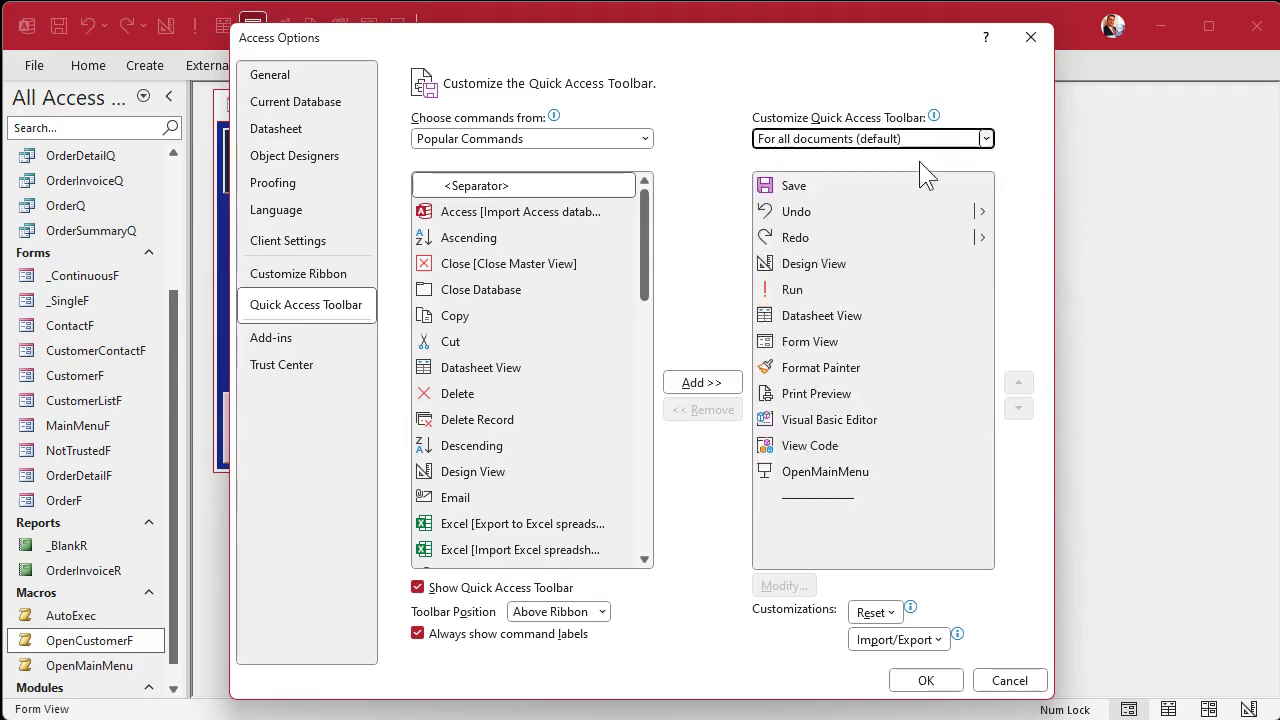
left_click(845, 497)
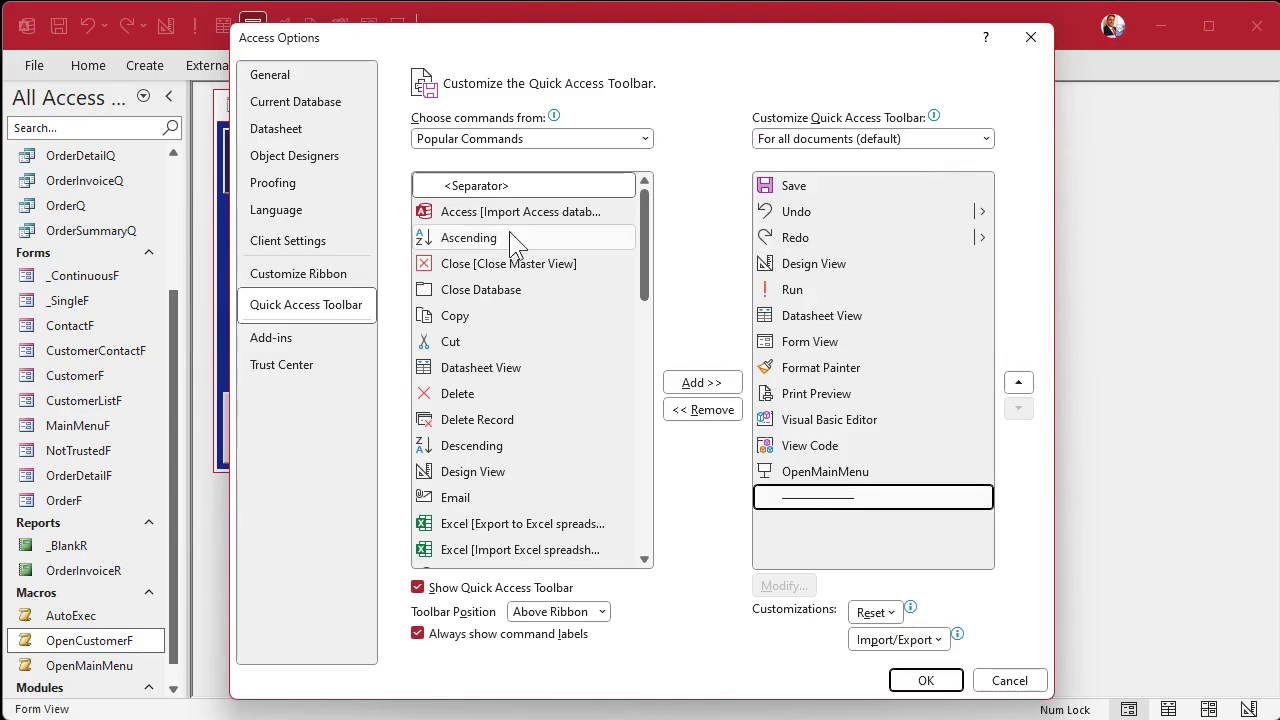
left_click(480, 186)
left_click(695, 384)
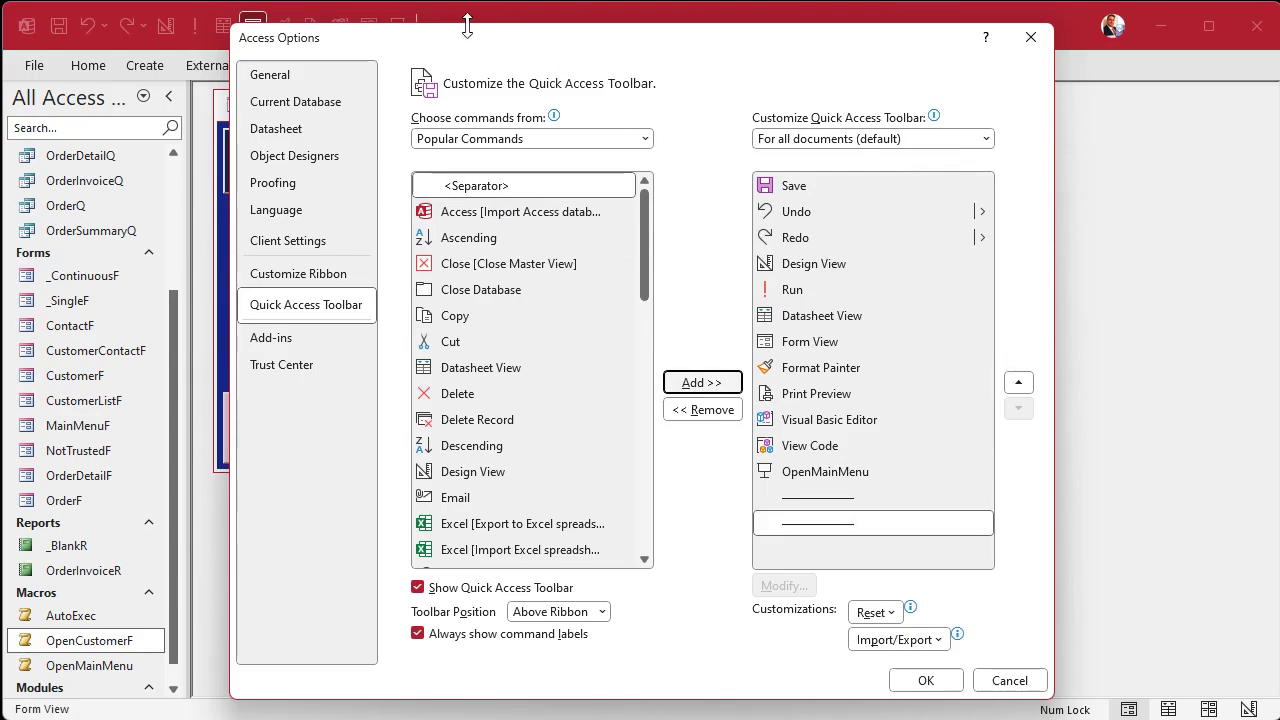
left_click(703, 410)
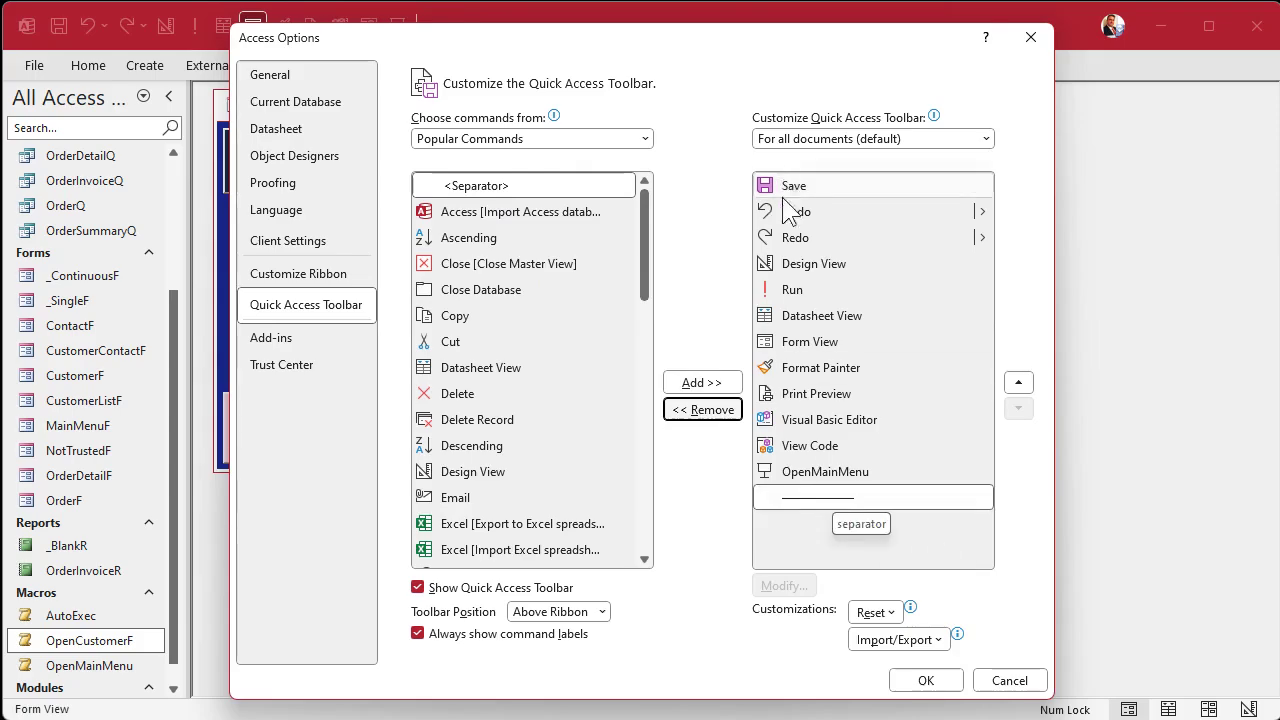
left_click(800, 500)
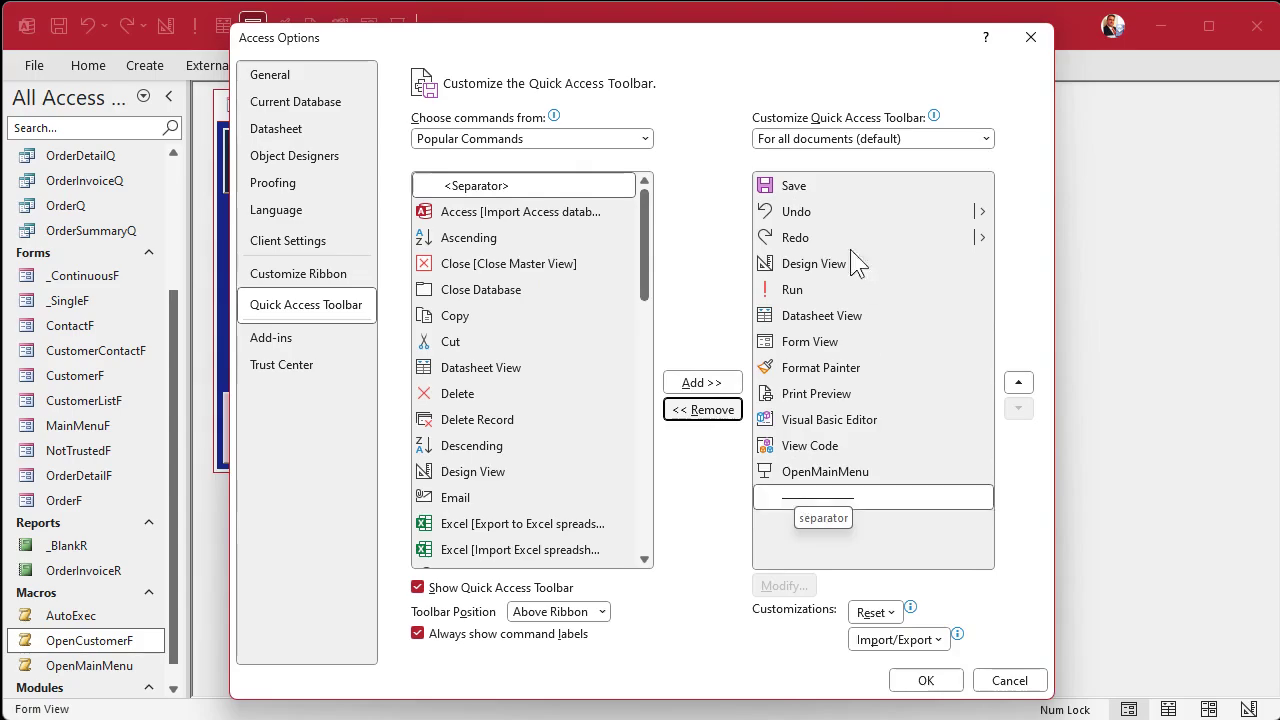
left_click(841, 145)
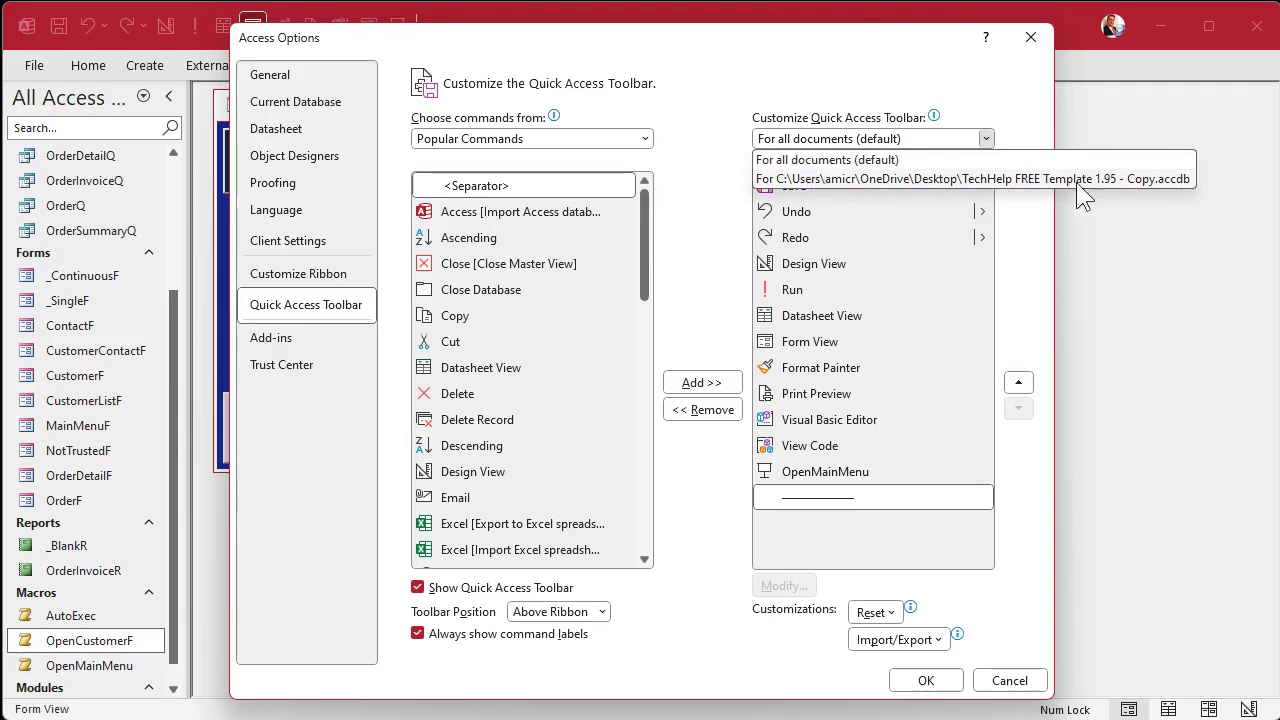
left_click(1165, 180)
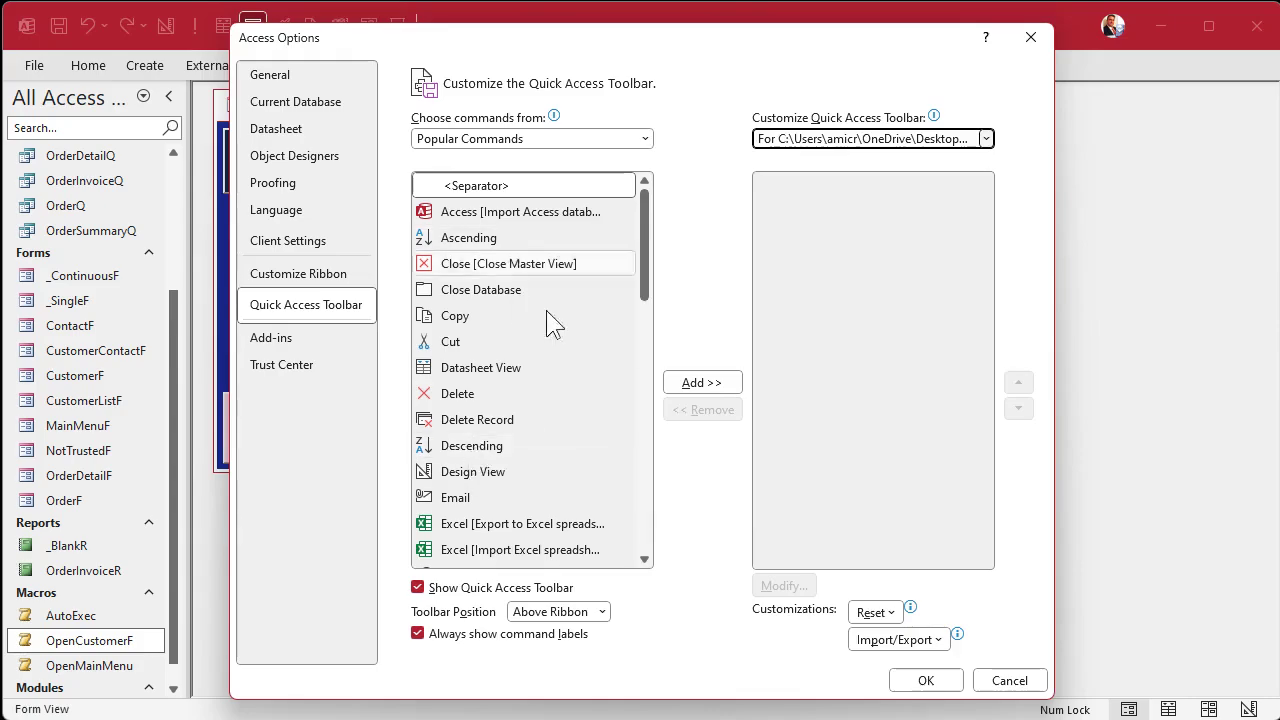
Add the OpenCustomerF macro from the Macros category to this database's toolbar
left_click(530, 141)
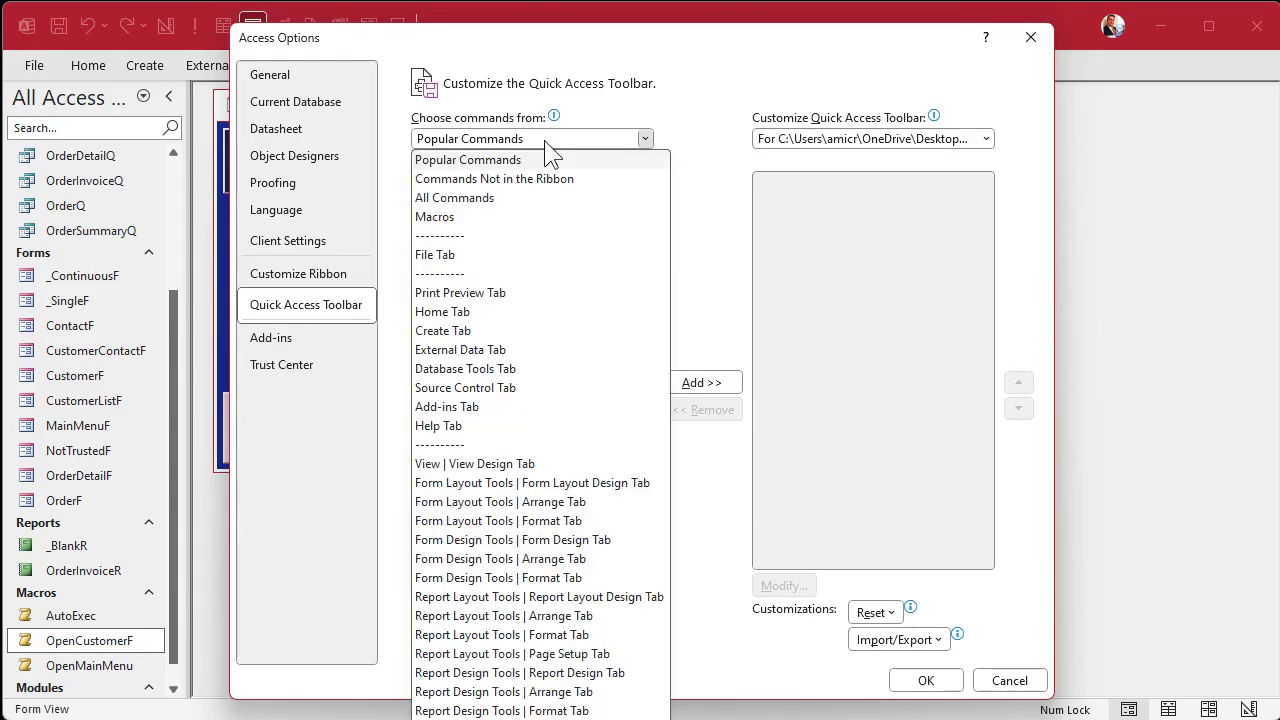
left_click(532, 218)
left_click(532, 240)
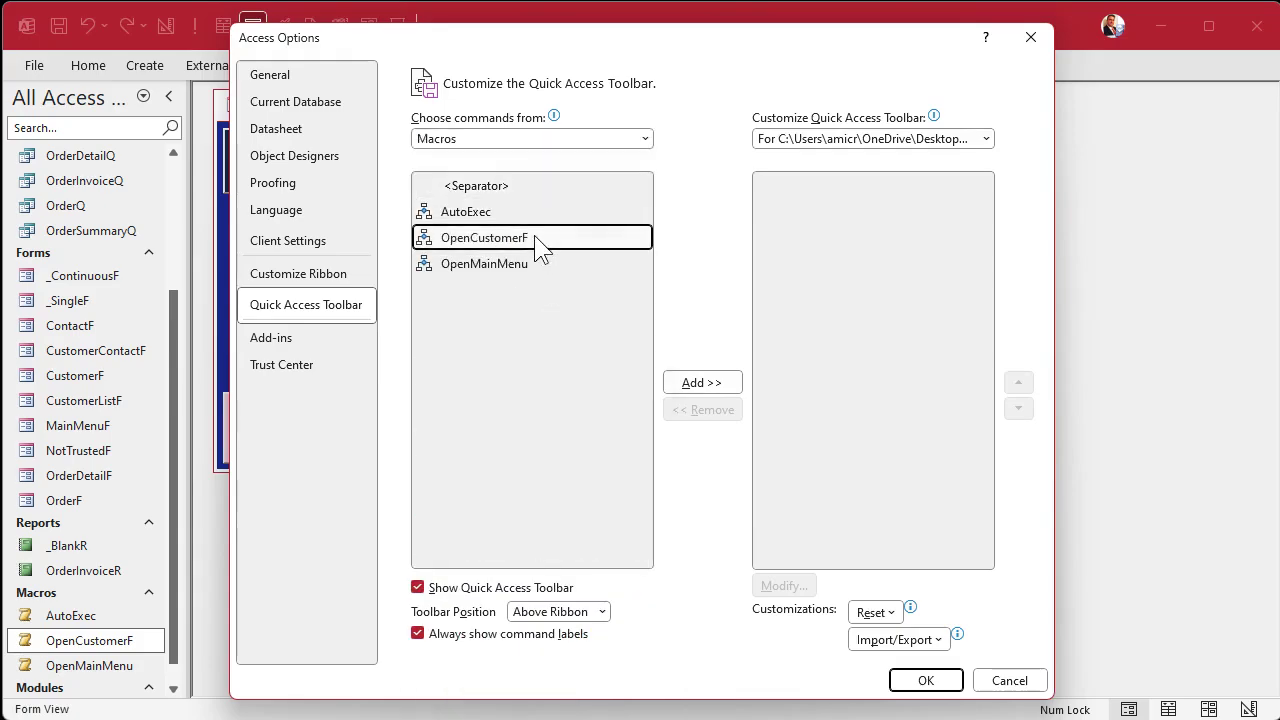
left_click(700, 383)
Give the OpenCustomerF button a smiley icon and the name 'Open Customers', then apply
left_click(808, 192)
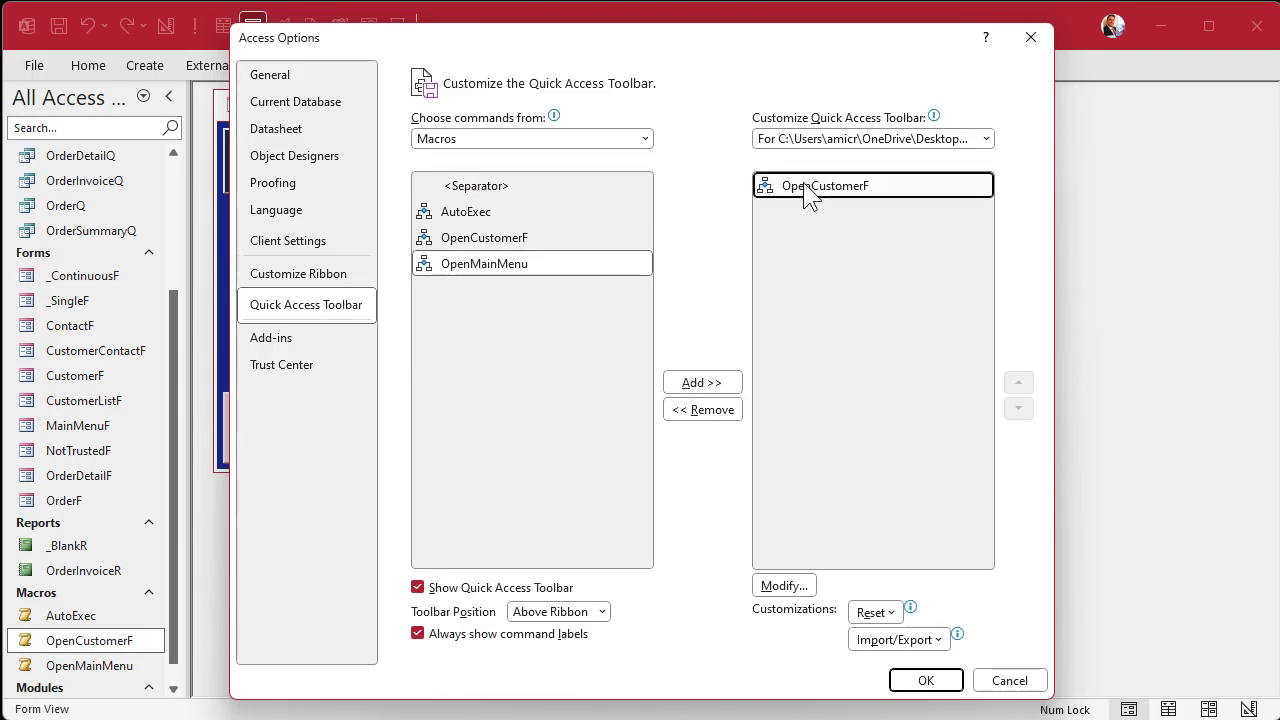
left_click(785, 587)
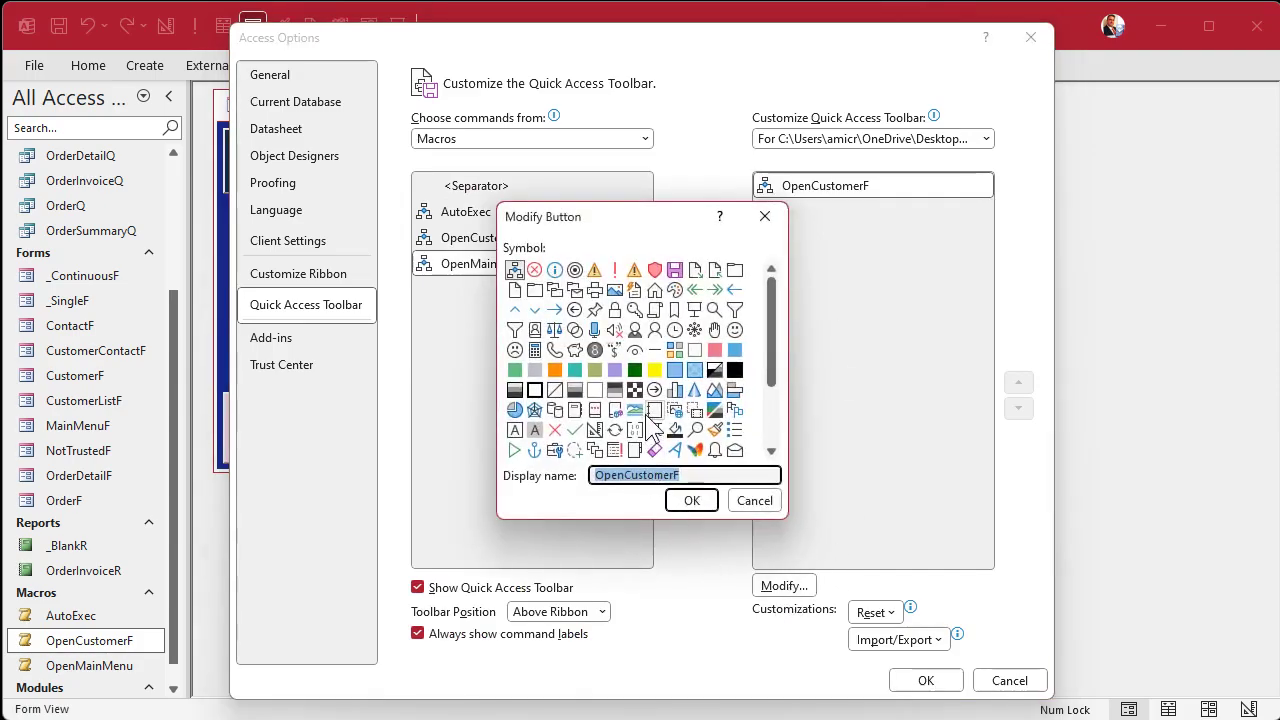
left_click(737, 332)
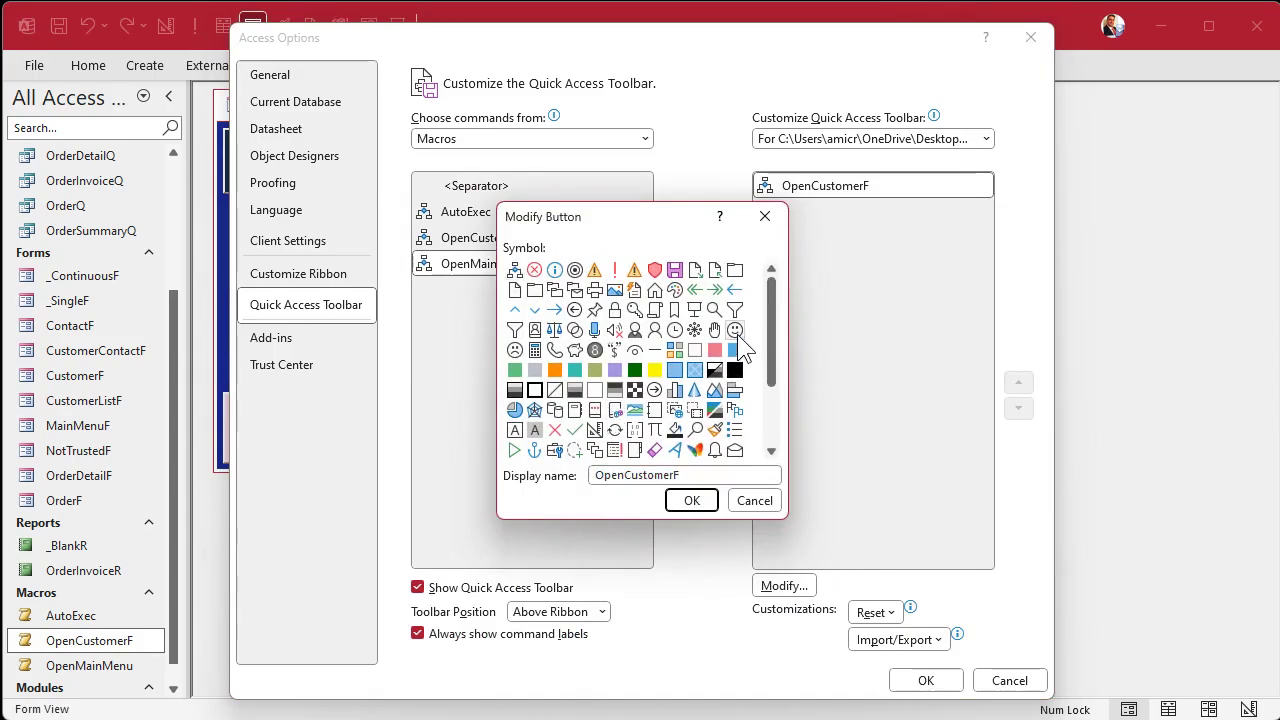
left_click_drag(697, 475, 592, 476)
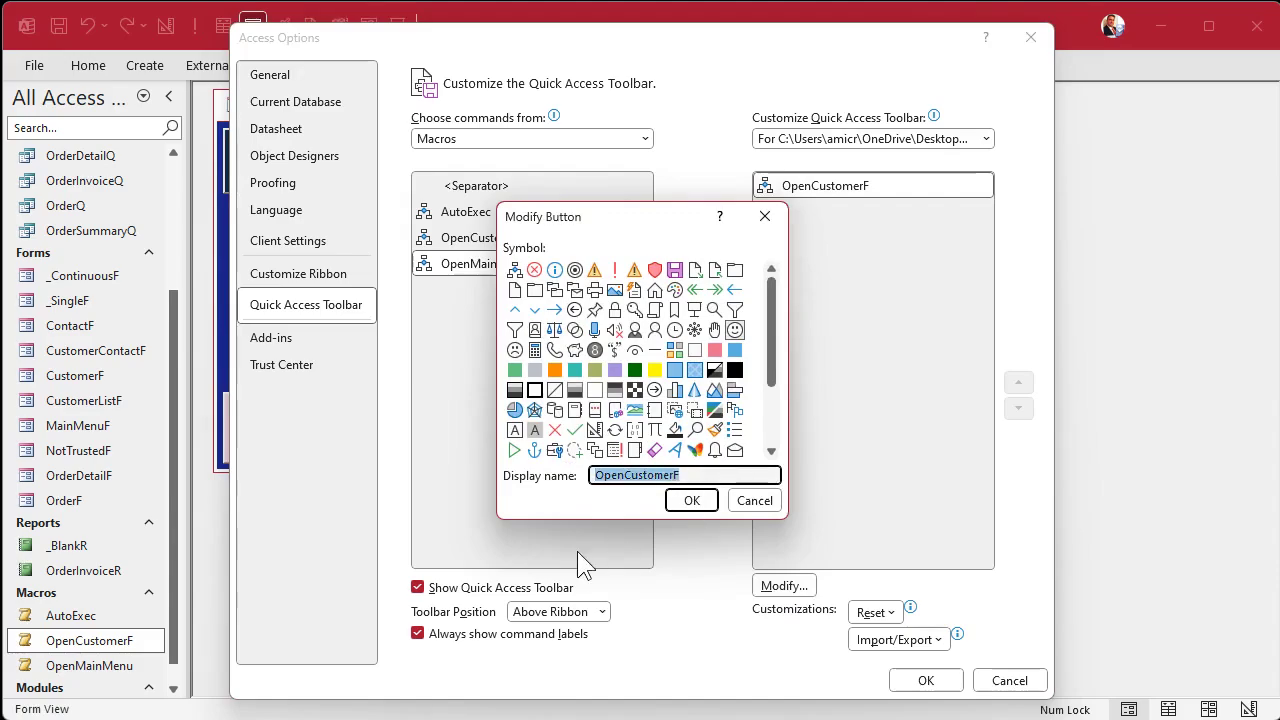
type("Open Customers")
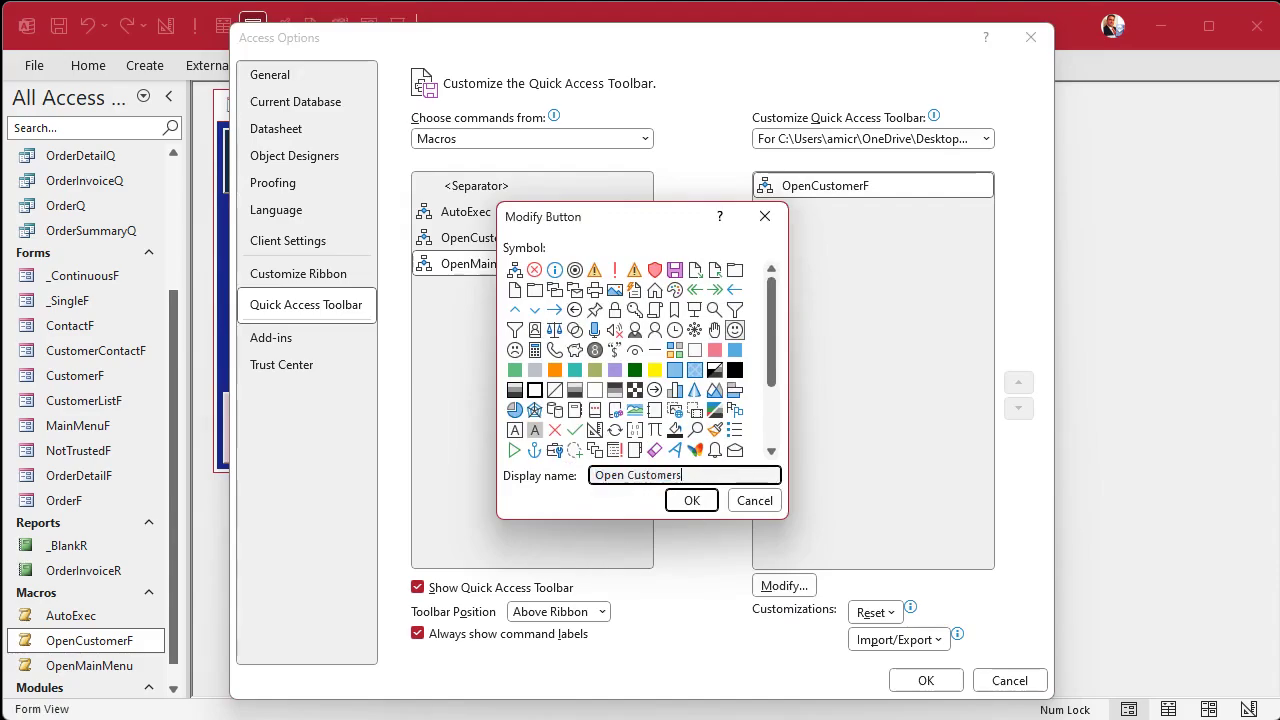
left_click(692, 500)
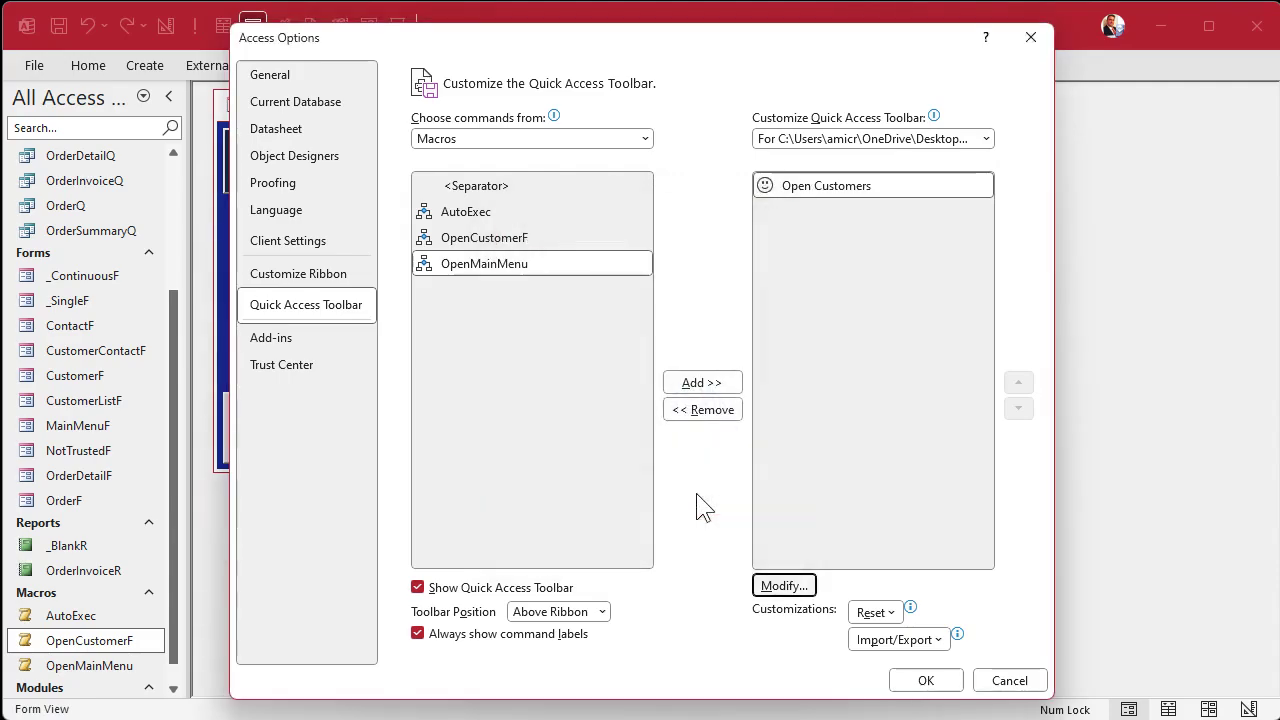
left_click(924, 679)
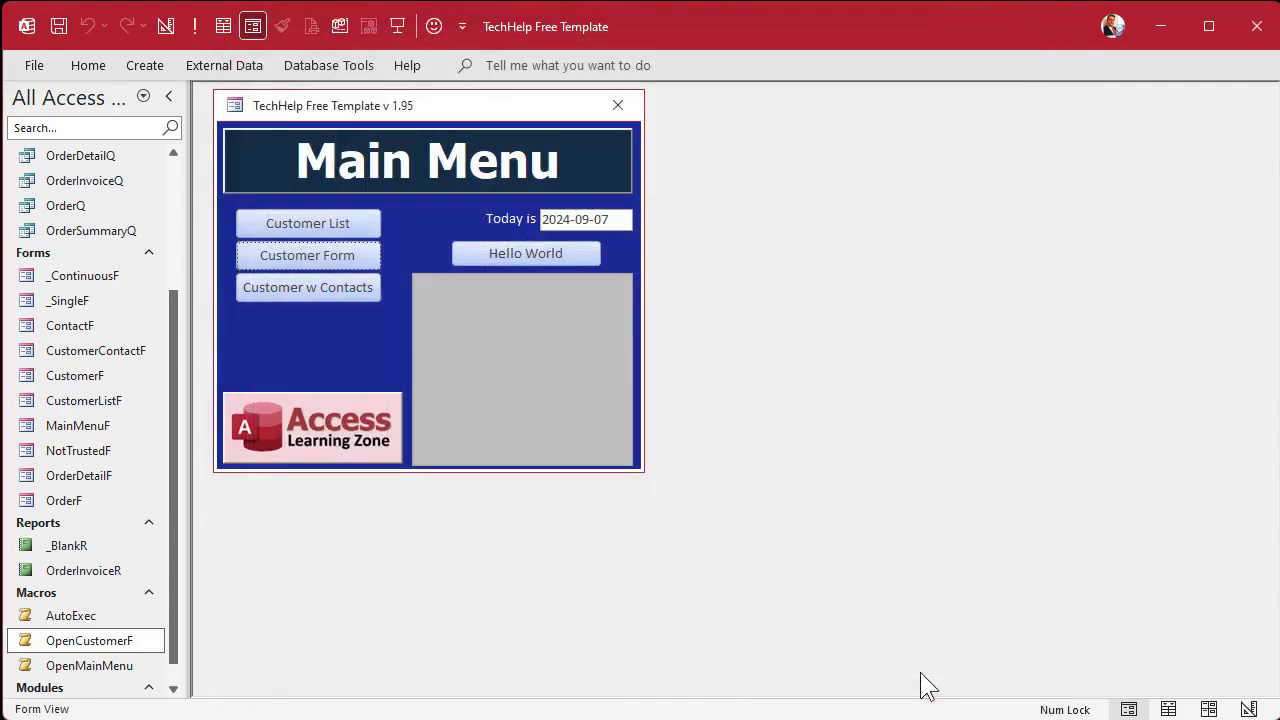
left_click(432, 26)
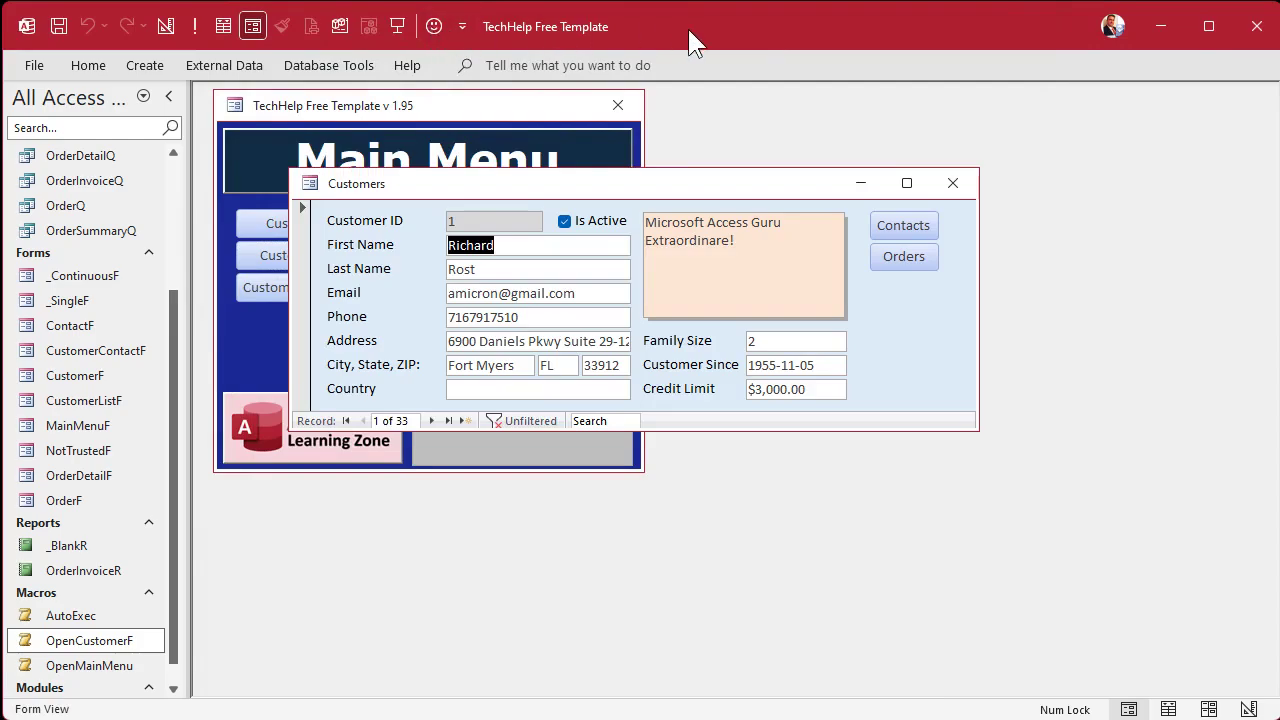
left_click(957, 188)
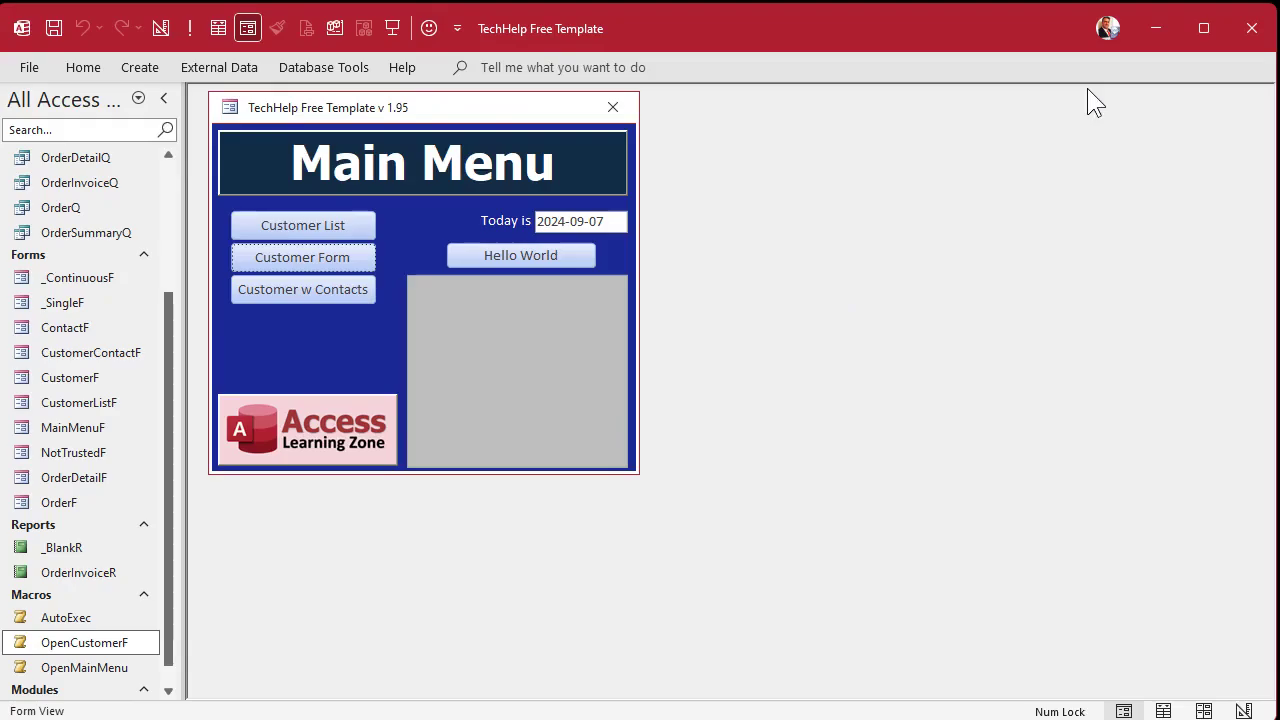
Close Access and copy the database file beside the original on the desktop
left_click(1250, 30)
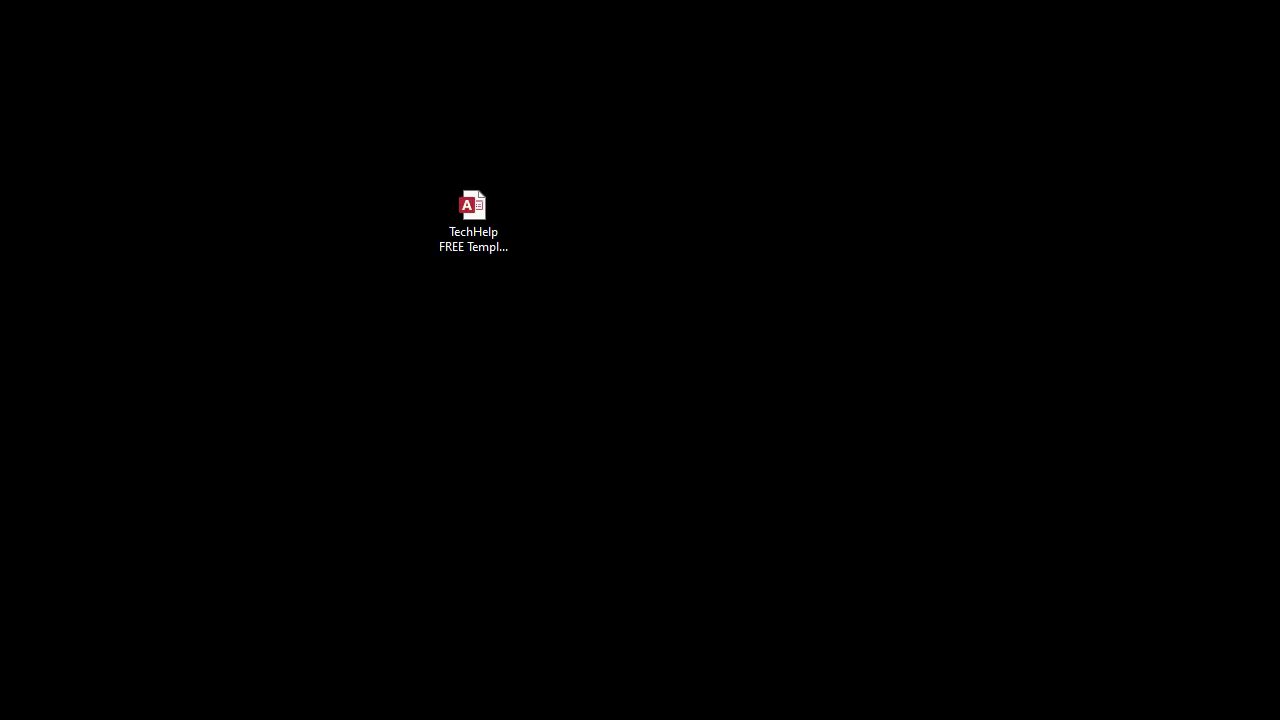
left_click_drag(473, 212, 665, 214)
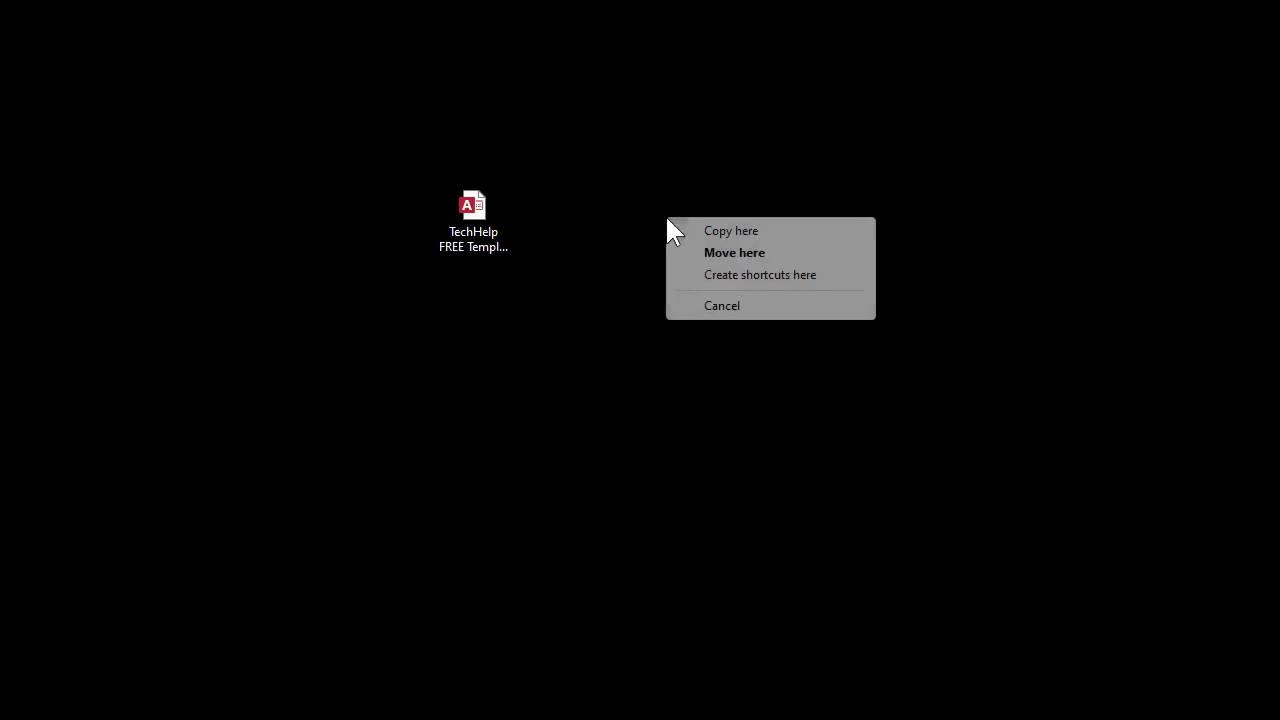
left_click(724, 234)
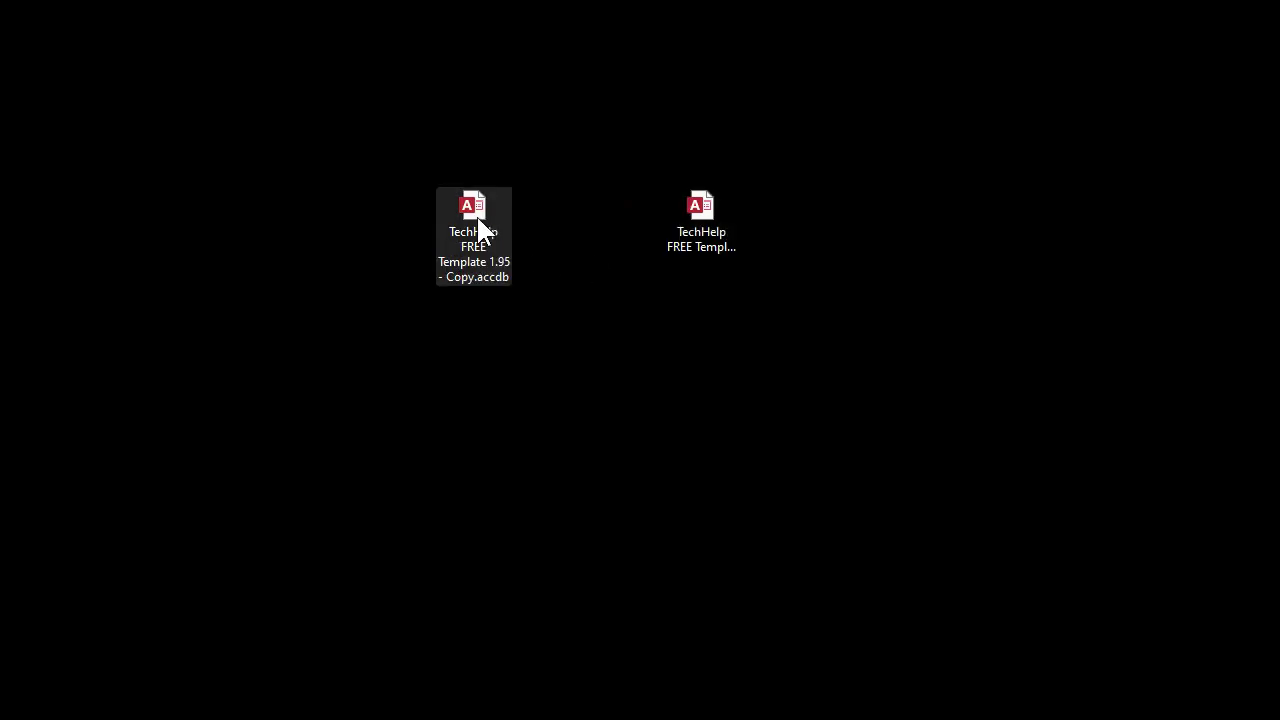
Open and close the new copy, then reopen TechHelp FREE Template 1.95 - Copy.accdb
double_click(708, 220)
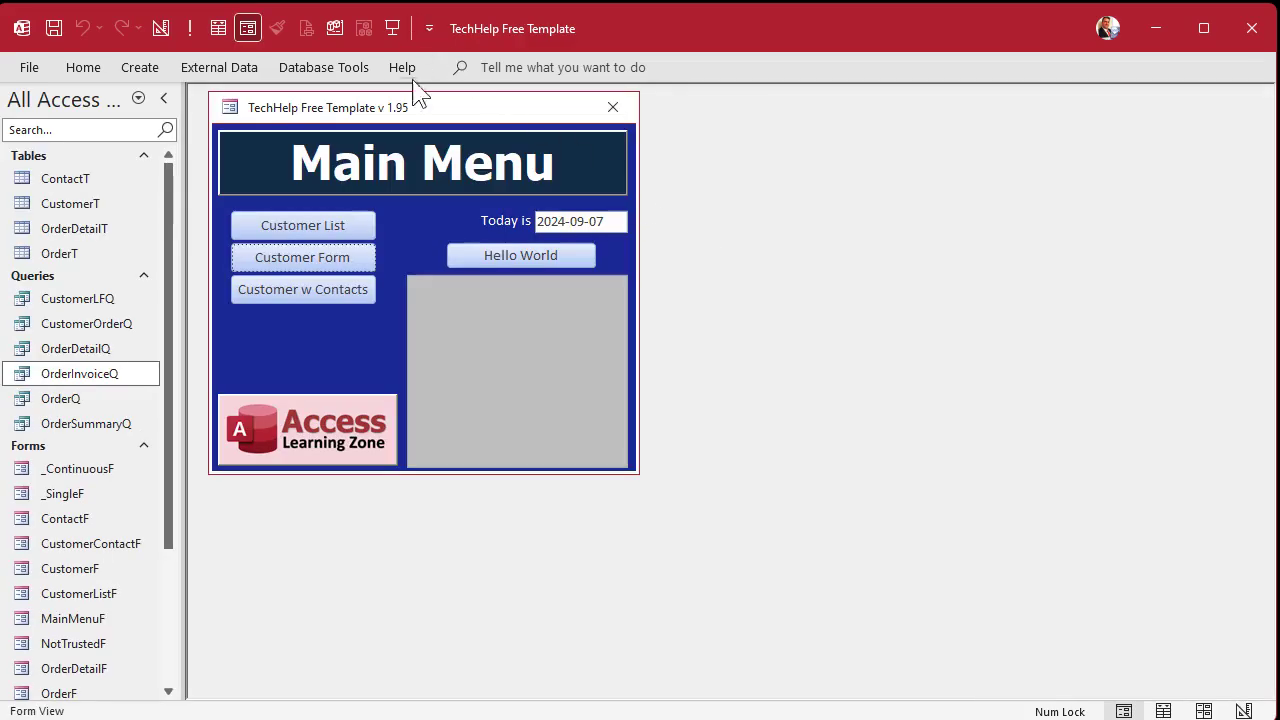
left_click(1251, 28)
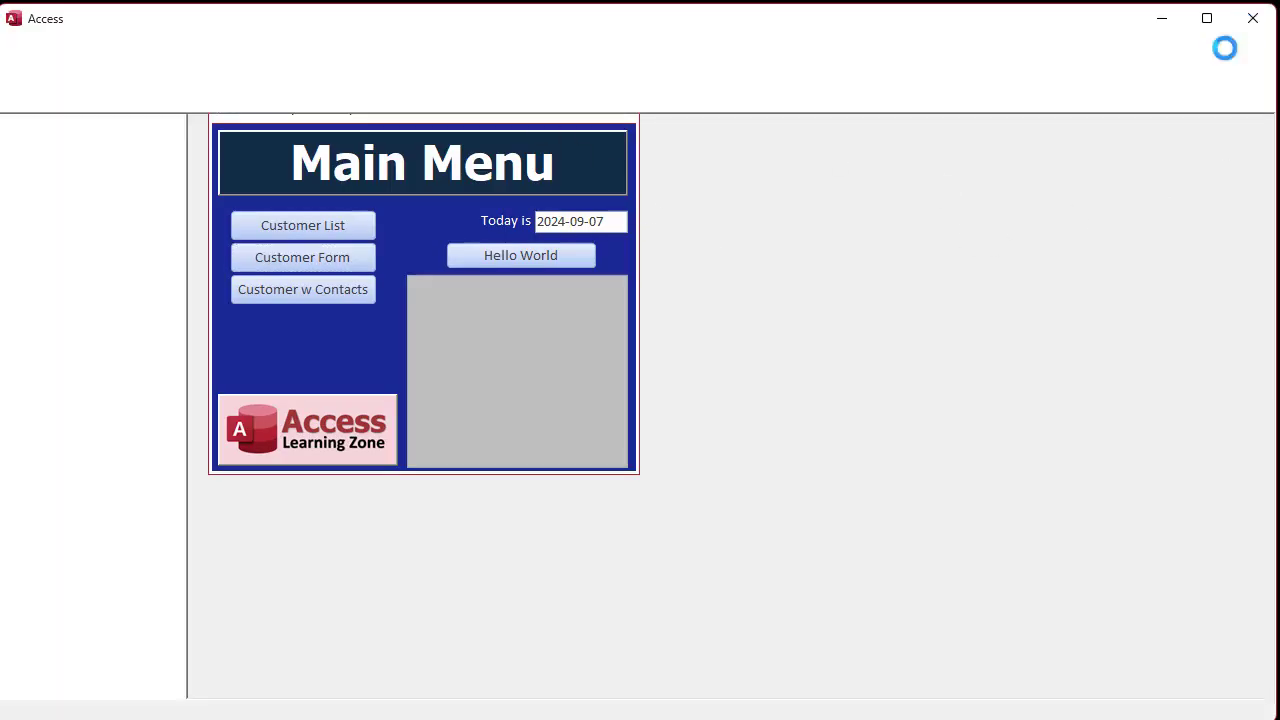
left_click(478, 226)
double_click(478, 226)
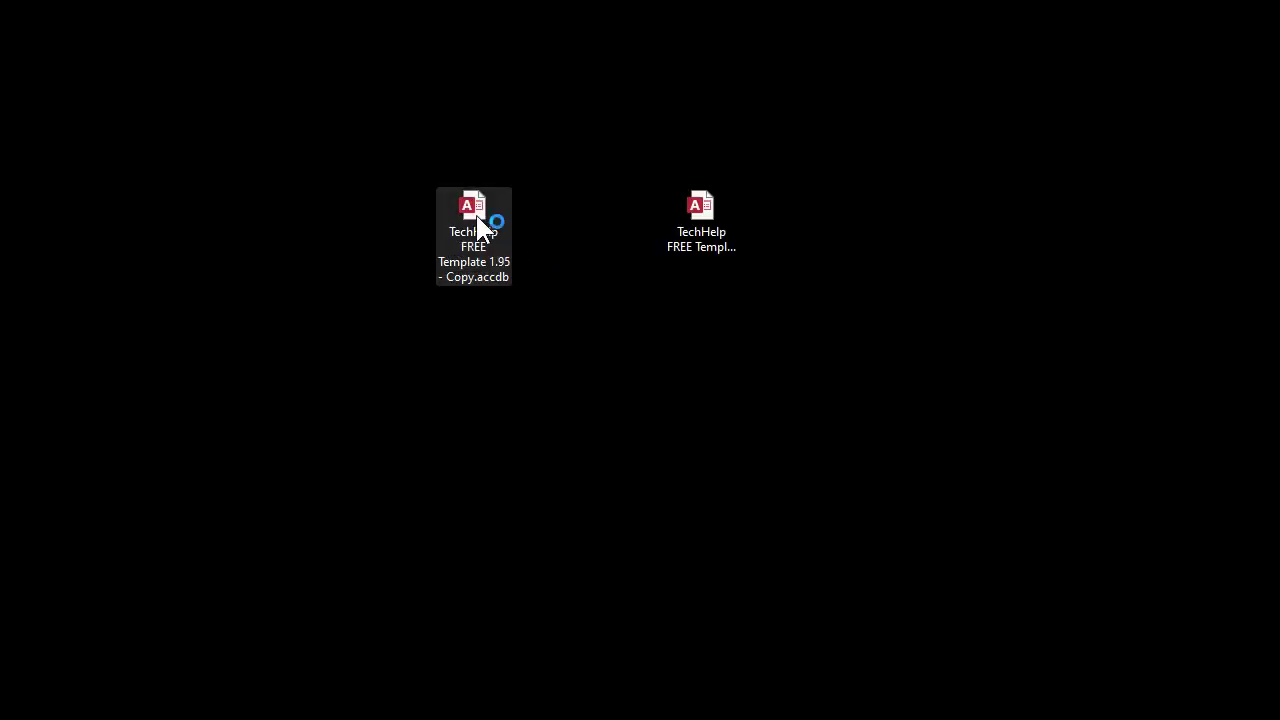